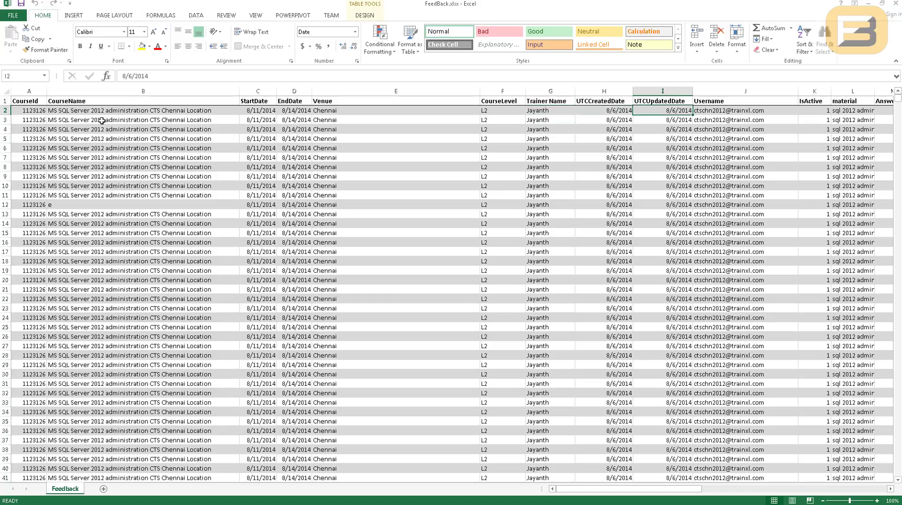
Review the first record's fields from the course, trainer and date columns through to the AnswerValue column
key("Left")
key("Left")
key("Left")
key("Left")
key("Left")
key("Left")
key("Left")
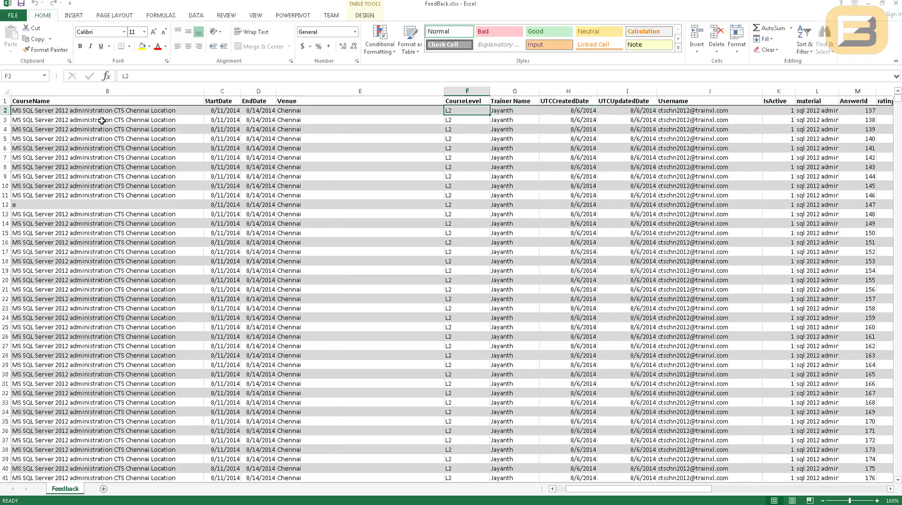
key("Right")
key("Right")
key("Right")
key("Right")
key("Right")
key("Right")
key("Right")
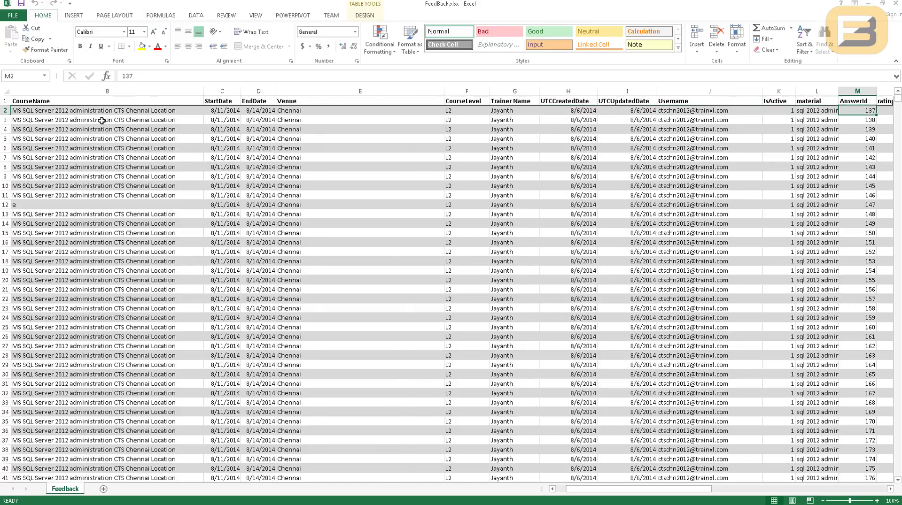
key("Right")
key("Right")
key("Right")
key("Right")
key("Right")
key("Right")
key("Left")
key("Left")
key("Left")
key("Left")
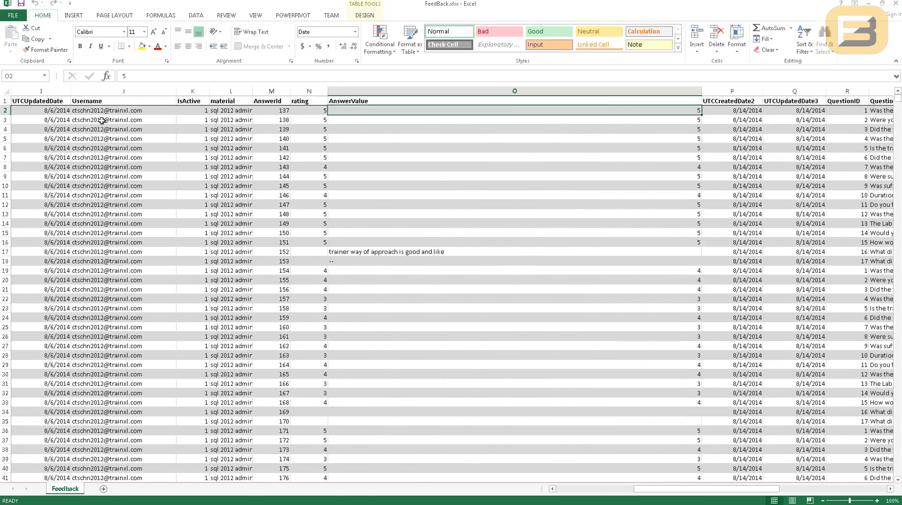
Examine the rating column down through the first respondent's rows and the AnswerValue entry in row 17
key("Left")
key("Down")
key("Down")
key("Down")
key("Down")
key("Down")
key("Down")
key("Down")
key("Down")
key("Down")
key("Down")
key("Down")
key("Down")
key("Down")
key("Down")
key("Down")
key("Down")
key("Down")
key("Up")
key("Up")
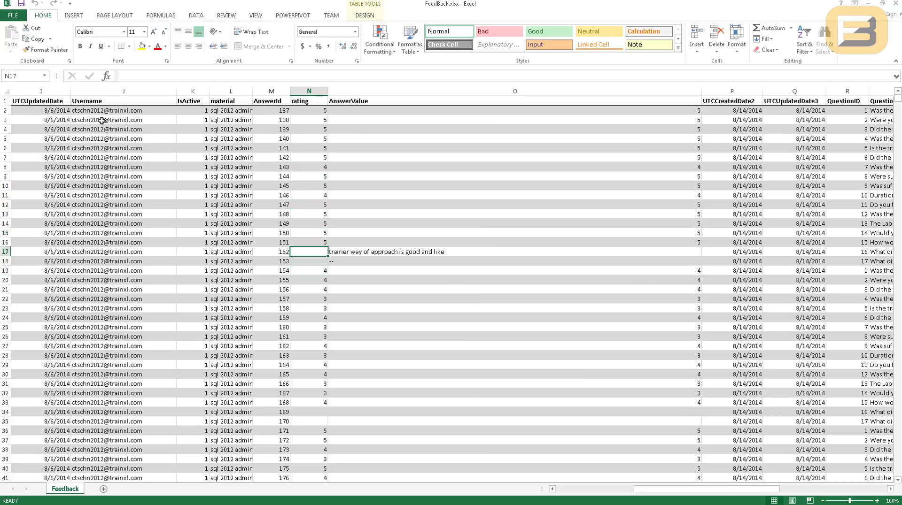
key("Right")
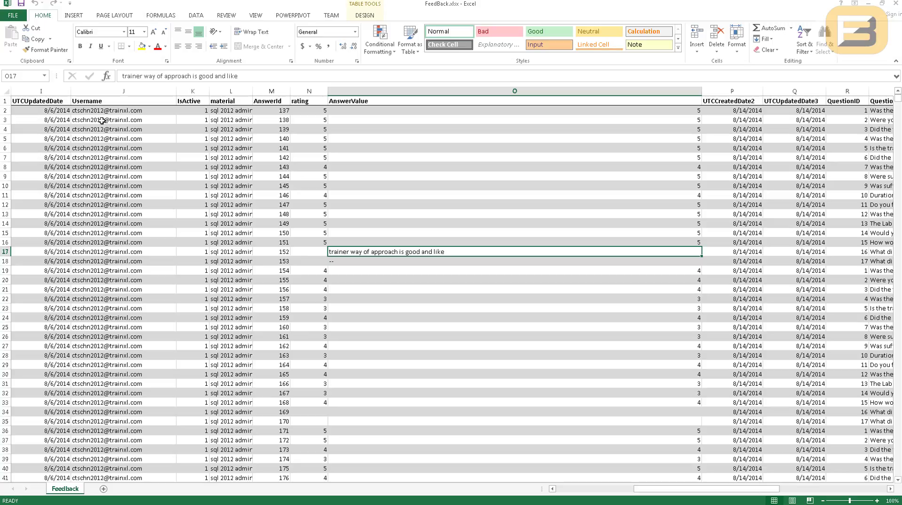
Examine the Questions column from row 17 up to the first record
key("Right")
key("Right")
key("Right")
key("Right")
key("Right")
key("Right")
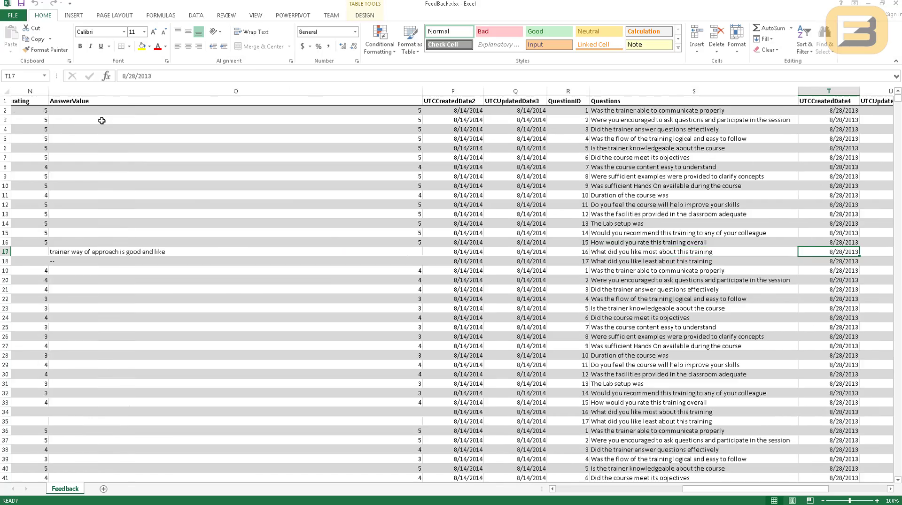
key("Left")
key("Left")
key("Up")
key("Up")
key("Up")
key("Up")
key("Up")
key("Up")
key("Up")
key("Up")
key("Up")
key("Up")
key("Up")
key("Up")
key("Up")
key("Up")
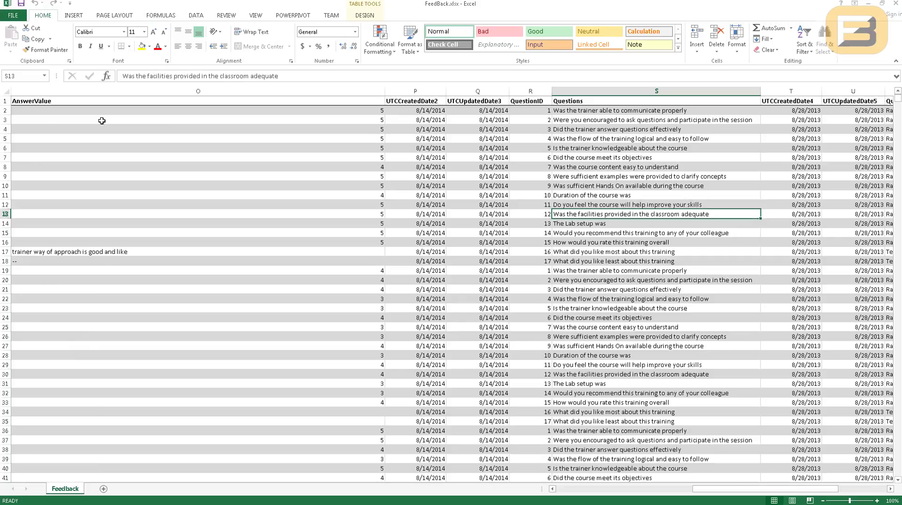
key("Up")
Review the first record's question type, question group, student contact, company, domain and f_month to f_day columns
key("Left")
key("Left")
key("Left")
key("Left")
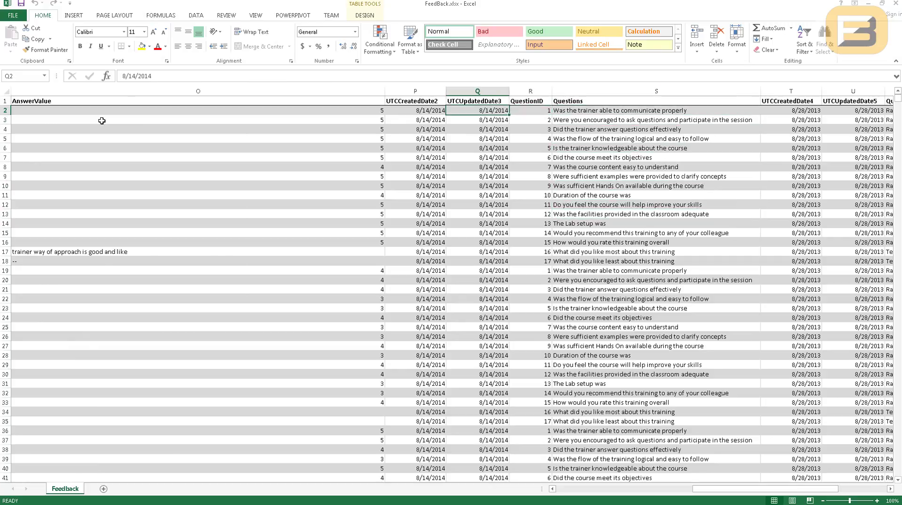
key("Right")
key("Right")
key("Right")
key("Right")
key("Right")
key("Right")
key("Right")
key("Right")
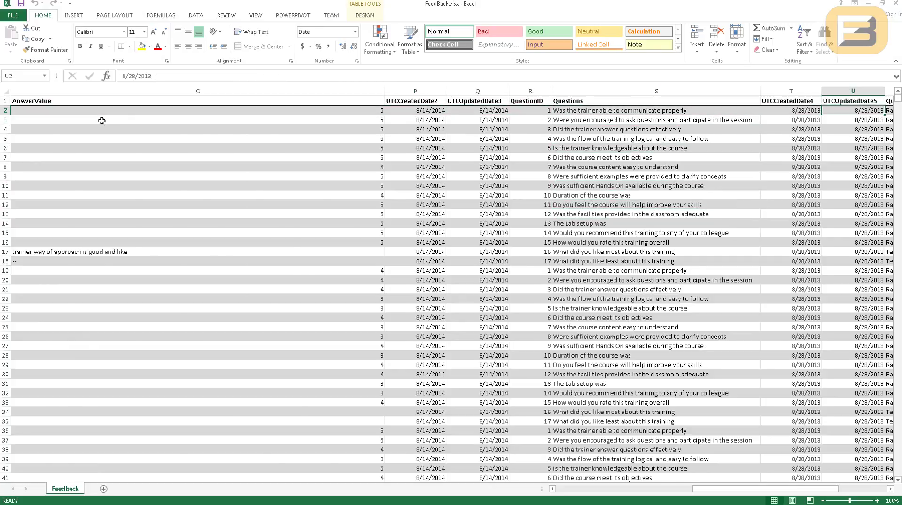
key("Right")
key("Right")
key("Right")
key("Right")
key("Right")
key("Right")
key("Right")
key("Right")
key("Right")
key("Right")
key("Right")
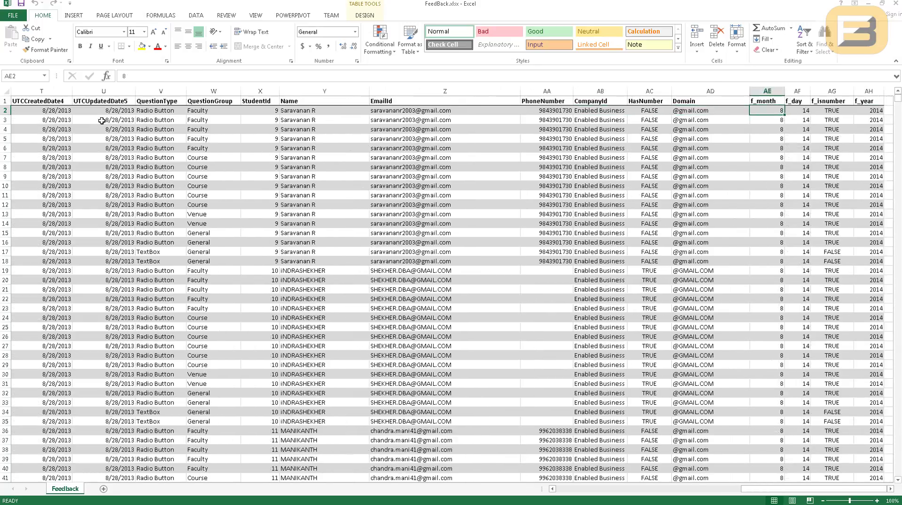
key("Right")
Return to the CourseId cell of the first record in row 2
key("Left")
key("Left")
key("Left")
key("Left")
key("Left")
key("Left")
key("Left")
key("Left")
key("Left")
key("Left")
key("Left")
key("Left")
key("Left")
key("Left")
key("Left")
key("Left")
key("Left")
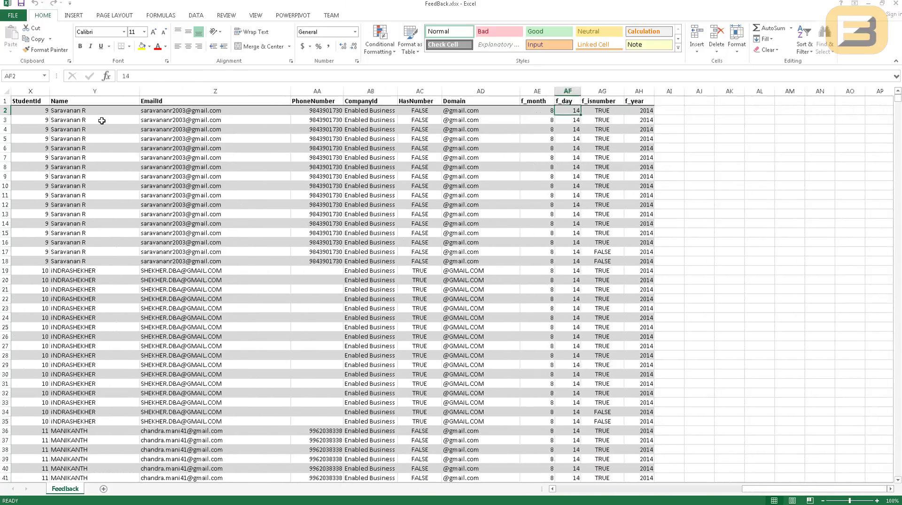
key("Left")
key("Left")
key("Left")
key("Left")
key("Left")
key("Left")
key("Left")
key("Left")
key("Left")
key("Left")
key("Left")
key("Left")
key("Left")
key("Left")
key("Left")
key("Left")
key("Left")
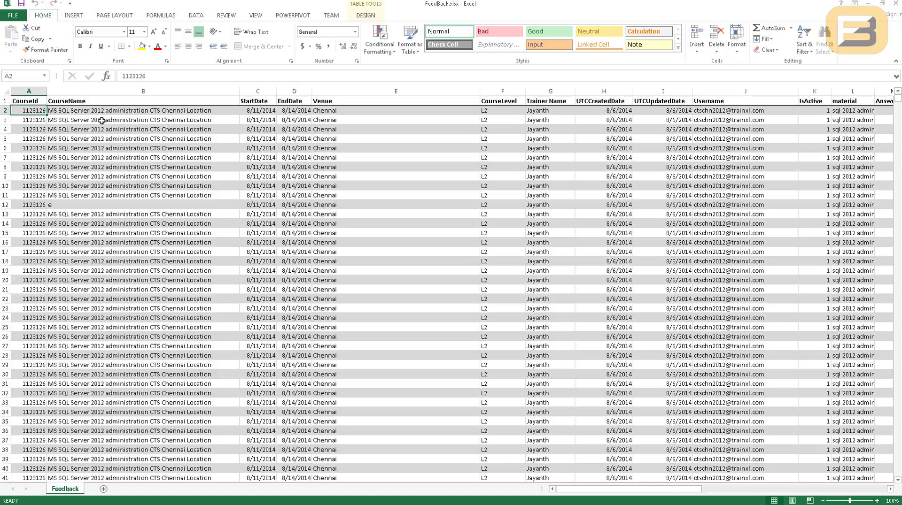
Look across the first record from CourseId to the table's last column, f_year
key("Right")
key("Right")
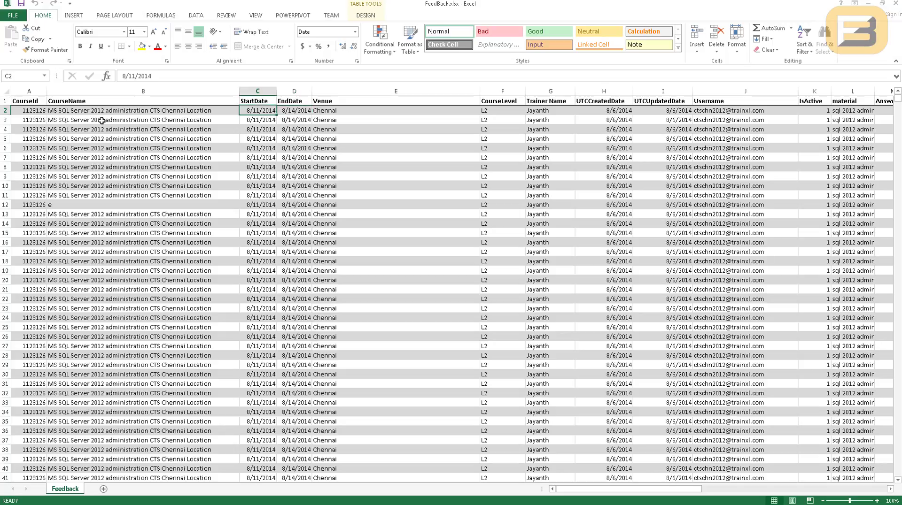
key("Right")
key("Right")
key("Right")
key("Right")
key("Right")
key("Right")
key("Right")
key("Right")
key("Right")
key("Right")
key("Right")
key("Right")
key("Right")
key("Right")
key("Right")
key("Right")
key("Right")
key("Right")
key("Right")
key("Right")
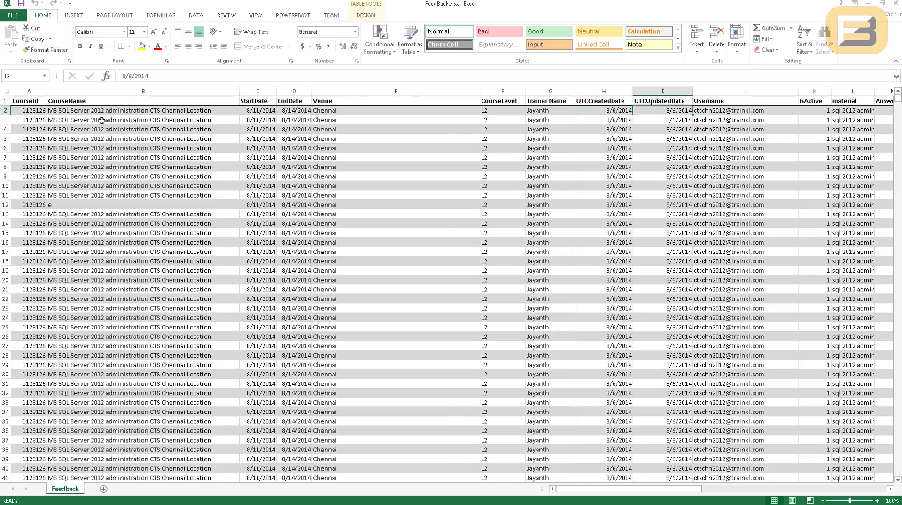
scroll(101, 121, "right", 3)
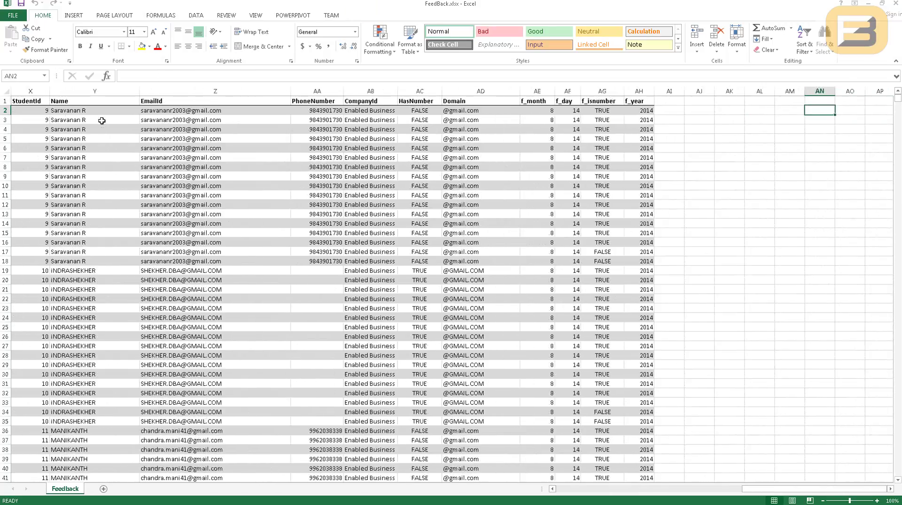
key("Left")
key("Left")
key("Left")
key("Left")
key("Left")
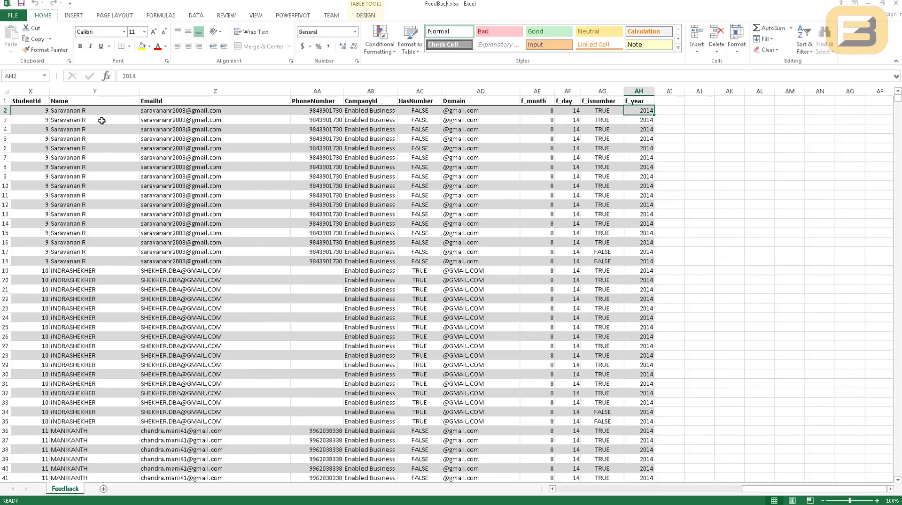
Look back across the first records' columns from f_year through HasNumber to CourseId
key("Left")
key("Left")
key("Right")
key("Down")
key("Left")
key("Right")
key("Left")
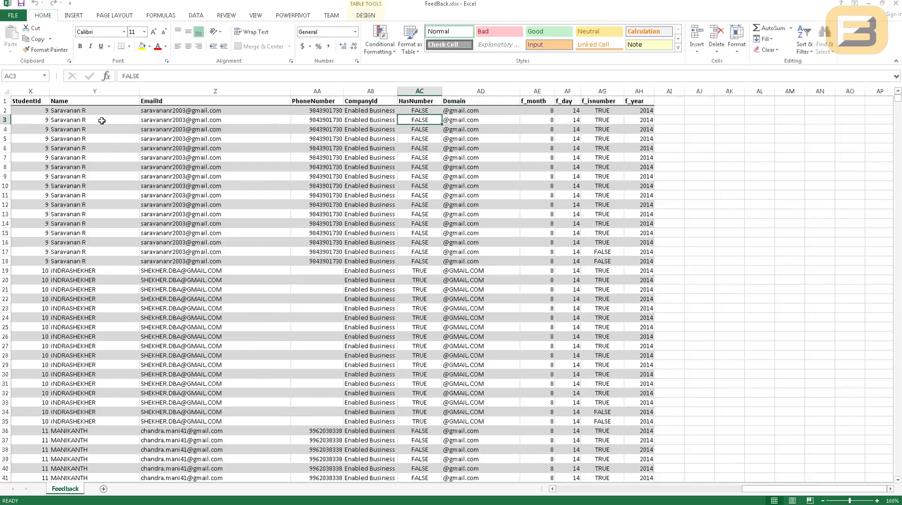
key("Left")
key("Left")
key("Left")
key("Left")
key("Left")
key("Left")
key("Left")
key("Left")
key("Left")
key("Left")
key("Left")
key("Left")
key("Left")
key("Left")
key("Home")
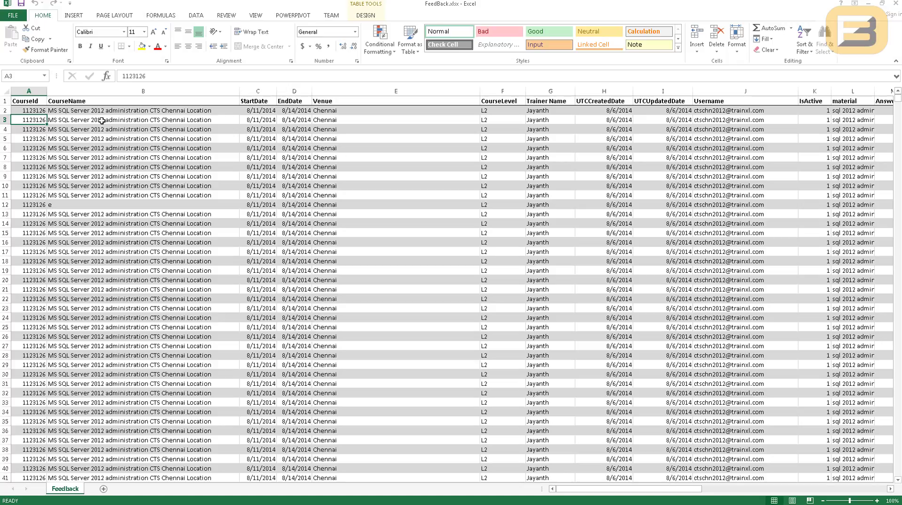
Copy the entire feedback table including its header row and paste it as values only into a new worksheet
key("Up")
key("Up")
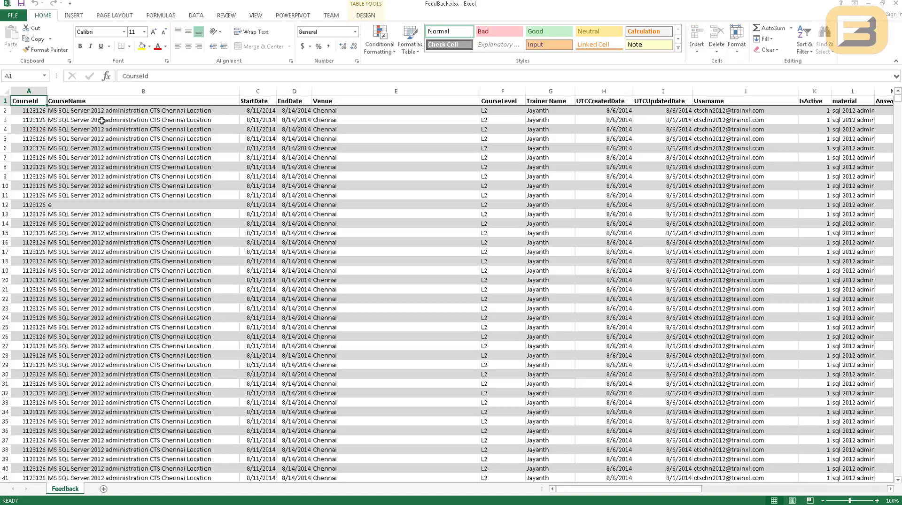
key("ctrl+shift+End")
key("ctrl+c")
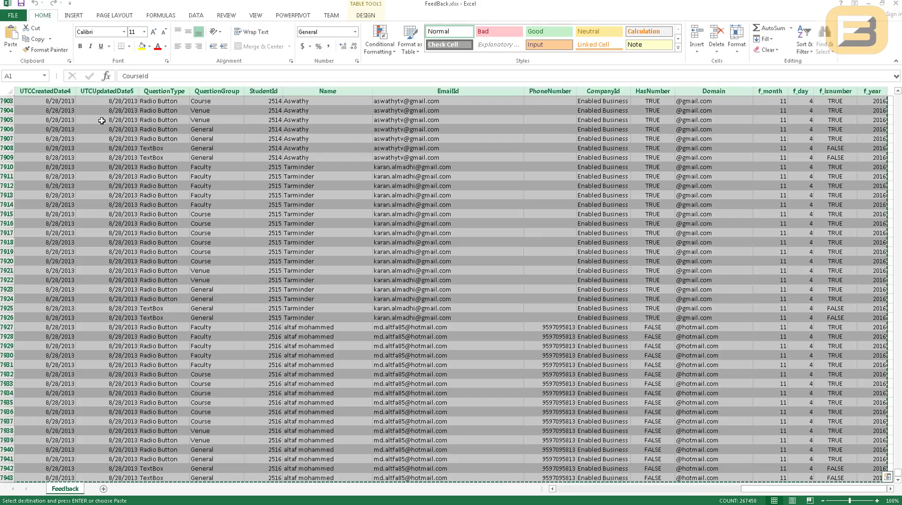
left_click(103, 489)
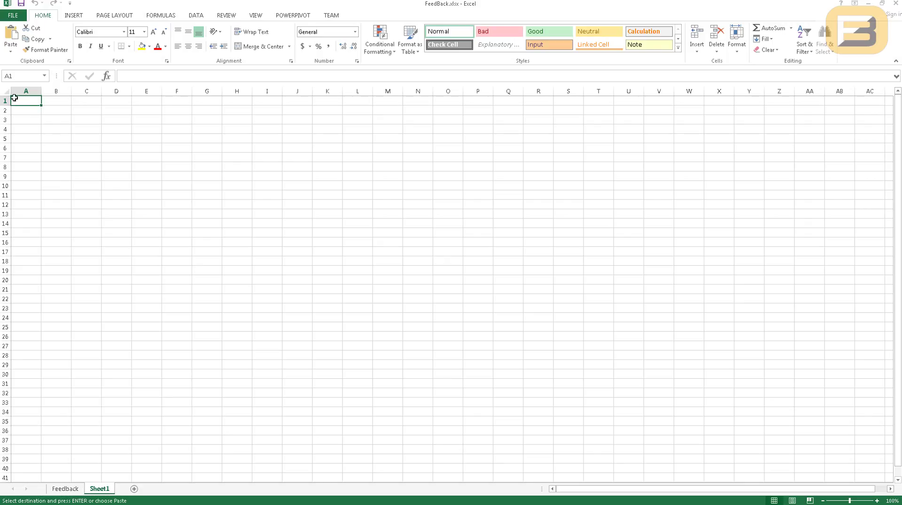
key("alt+e")
key("s")
key("v")
key("Return")
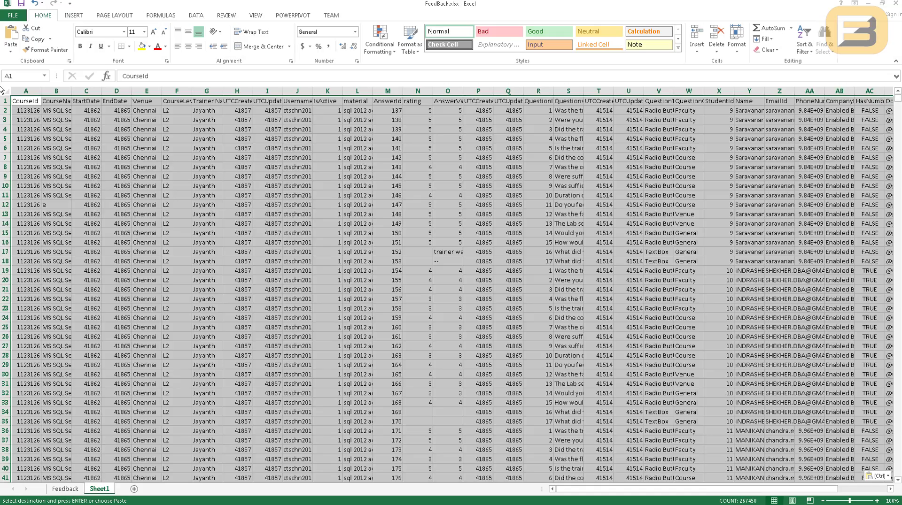
Clear all the pasted data from Sheet1 and delete that worksheet
key("ctrl+Home")
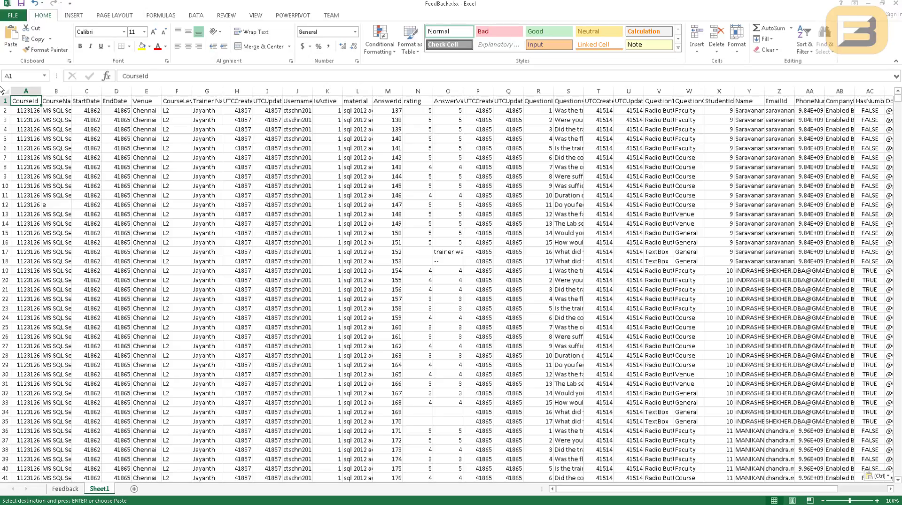
key("ctrl+shift+End")
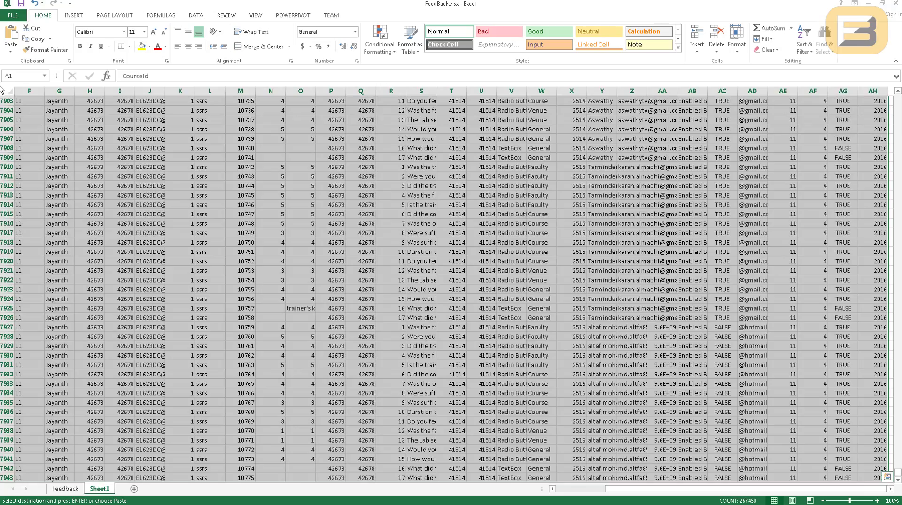
key("BackSpace")
key("Escape")
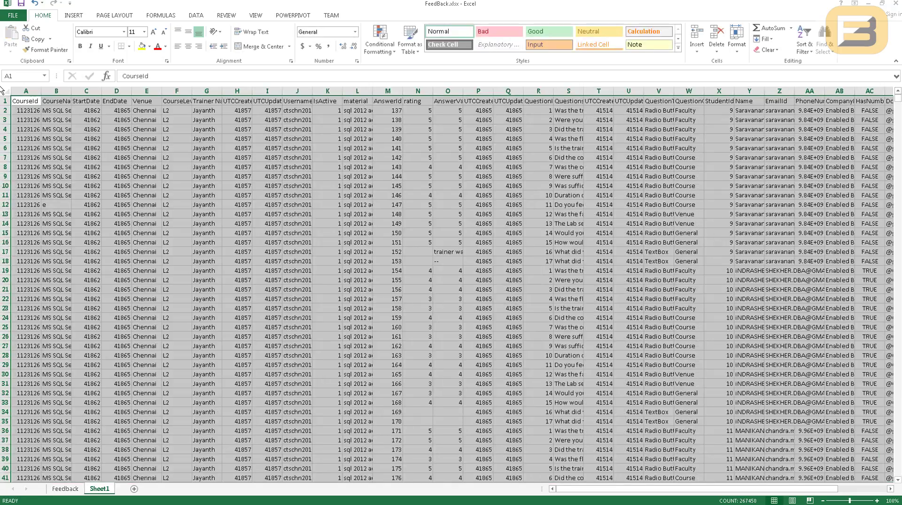
key("Delete")
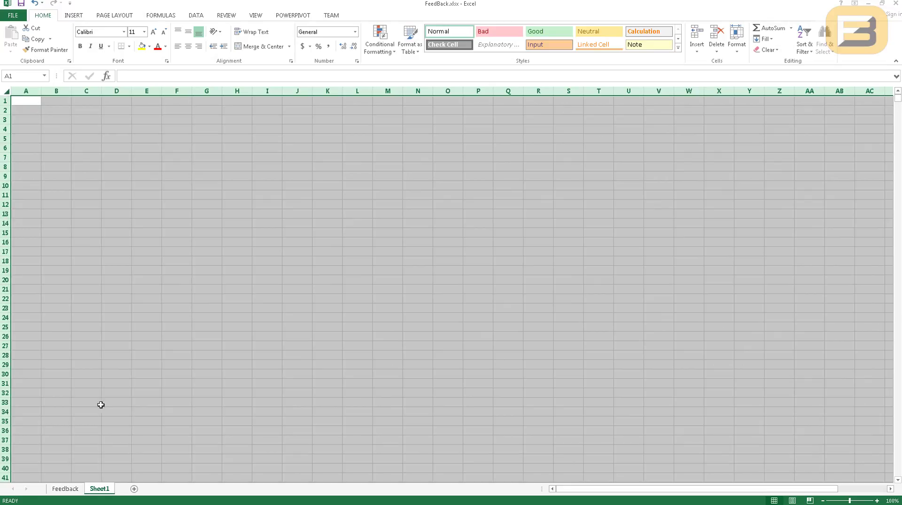
right_click(97, 489)
left_click(119, 388)
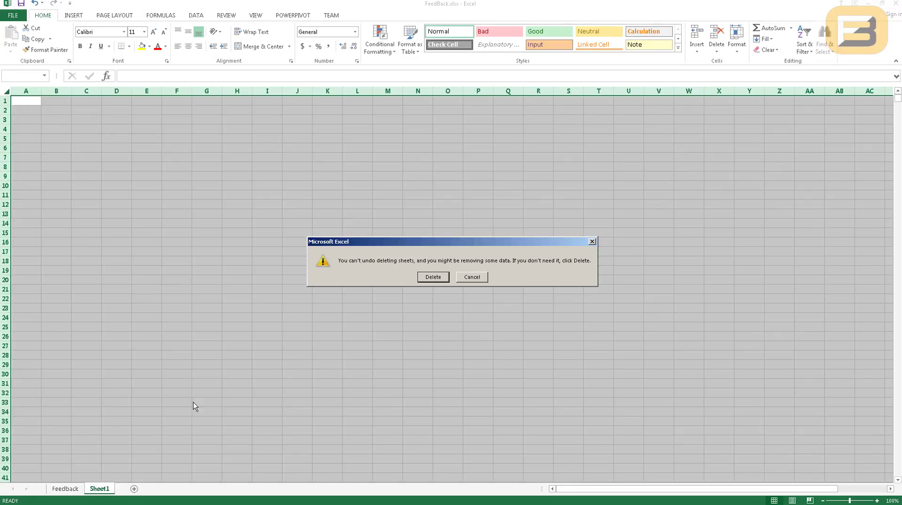
left_click(430, 278)
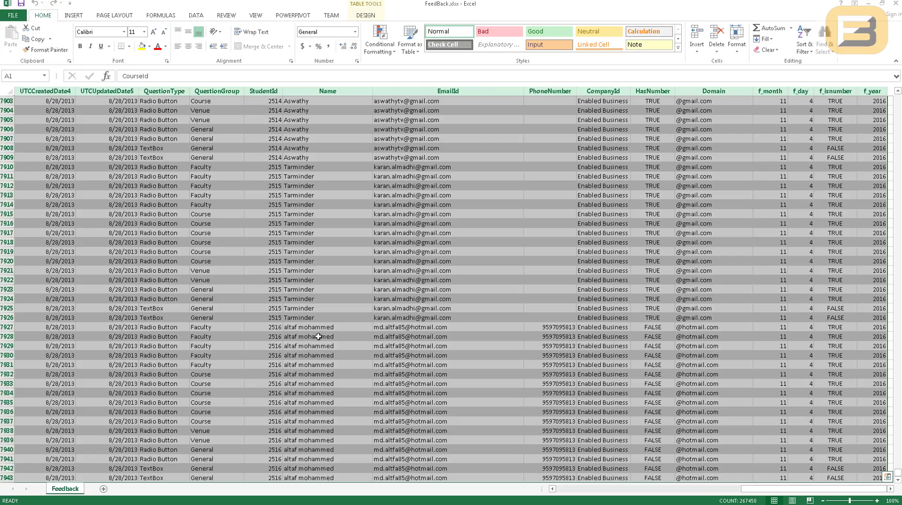
Look through the last records of the Feedback table, including their course columns, and return to the CourseId header in A1
left_click(214, 375)
left_click(221, 344)
scroll(222, 344, "up", 7)
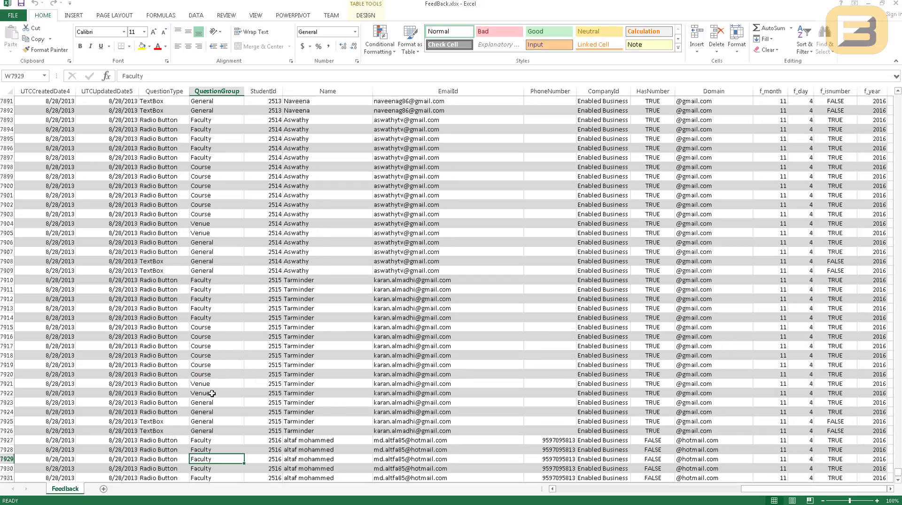
left_click(155, 271)
scroll(141, 288, "up", 10)
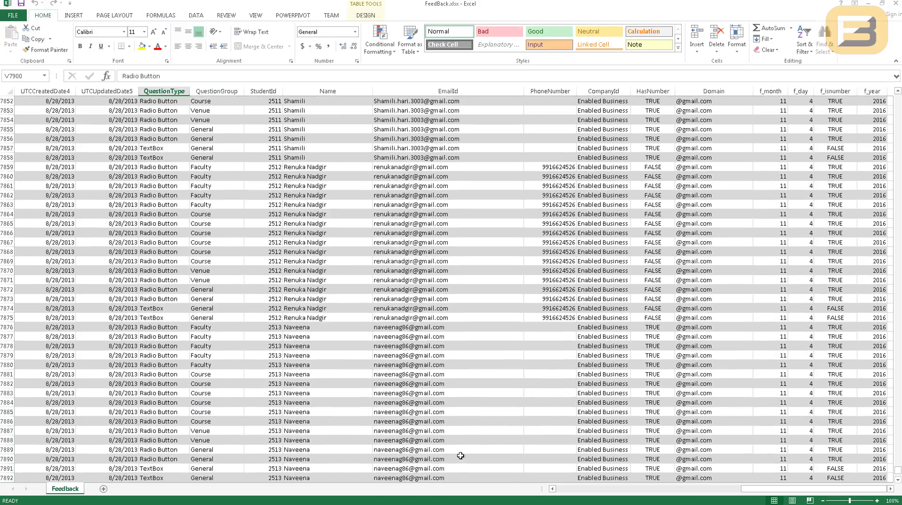
left_click_drag(740, 492, 564, 488)
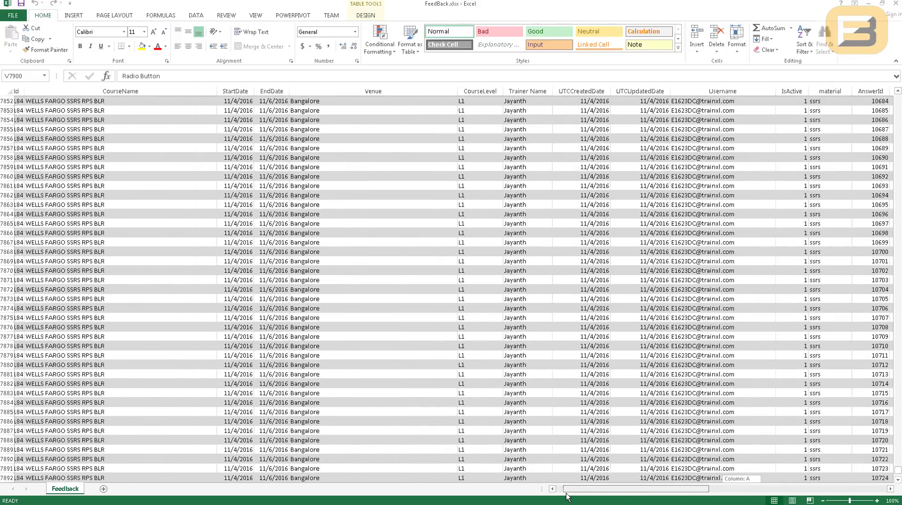
scroll(499, 459, "up", 6)
left_click(72, 203)
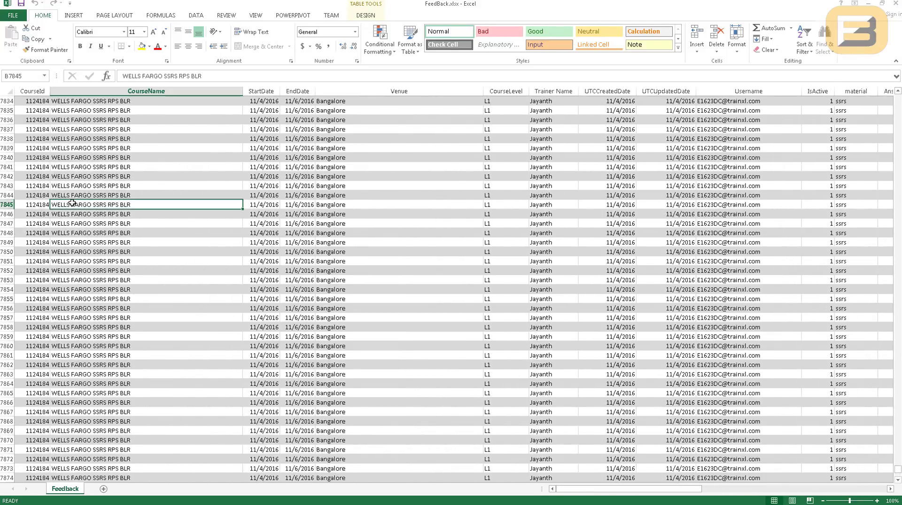
key("ctrl+Home")
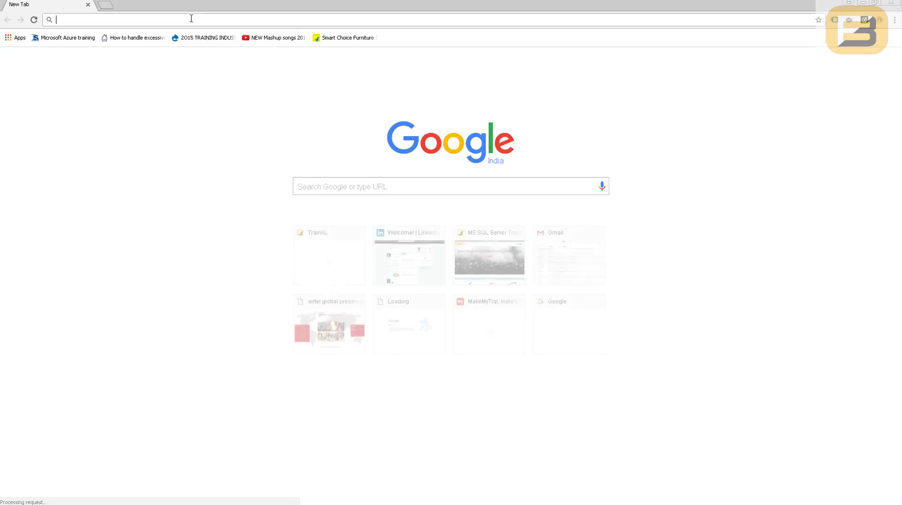
Switch to the Chrome browser, search Google for powerbi and open the official Microsoft Power BI site
left_click(191, 18)
type("powerbi")
key("Return")
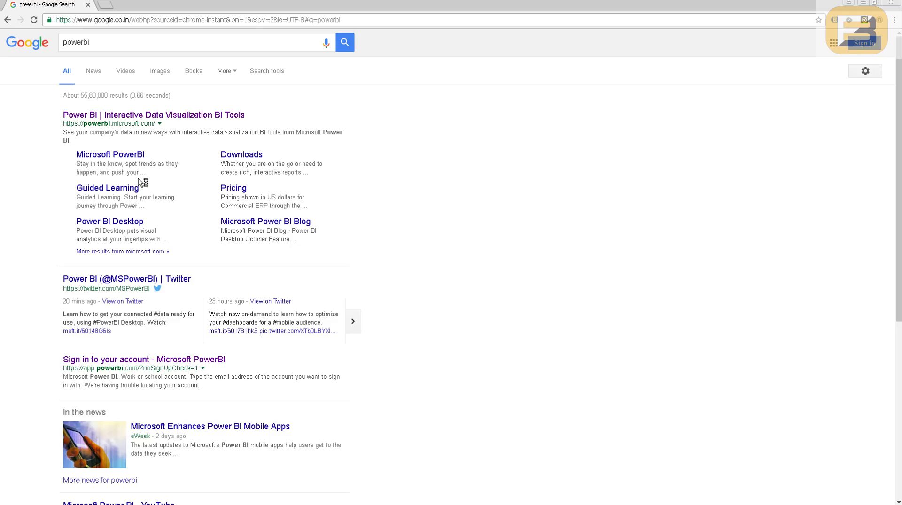
left_click(129, 117)
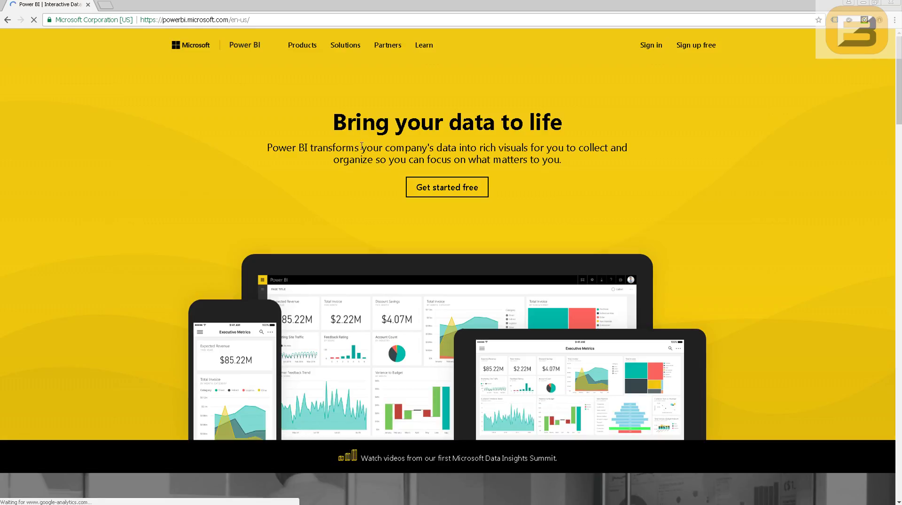
Sign in to Power BI with the first saved work account
left_click(651, 45)
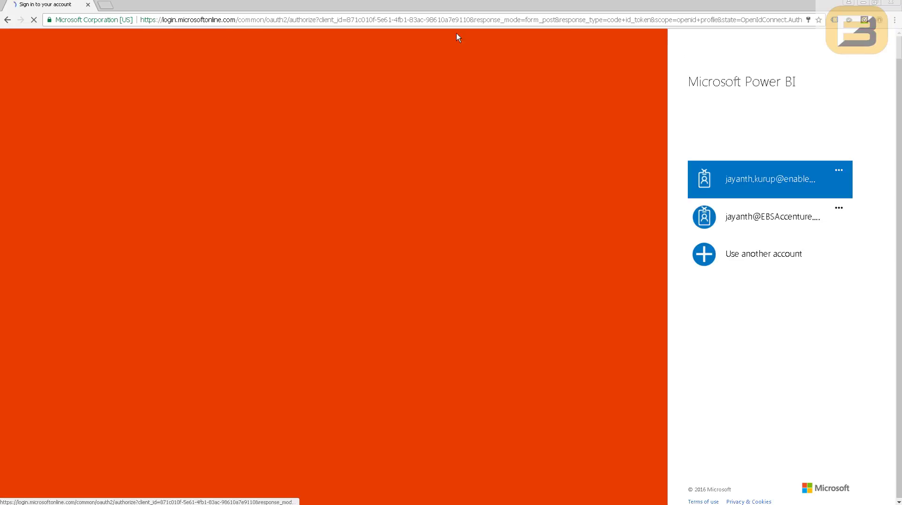
key("alt+Left")
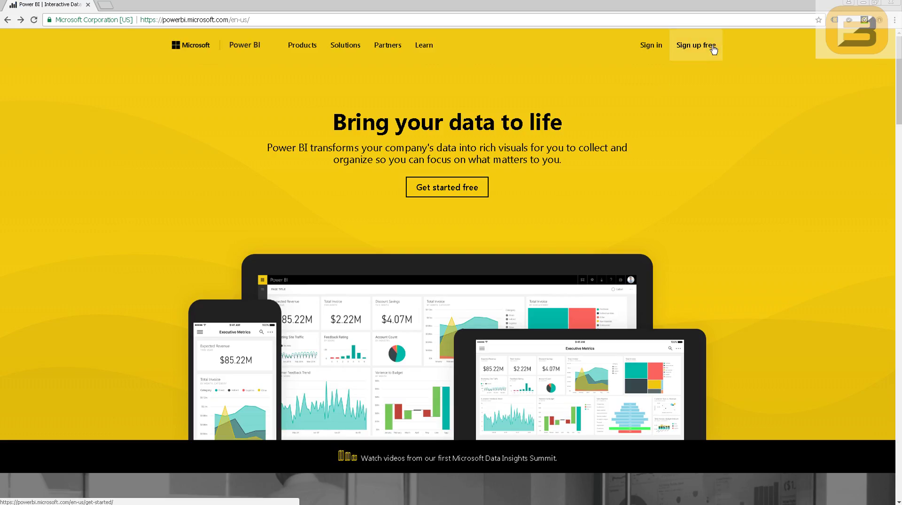
left_click(655, 49)
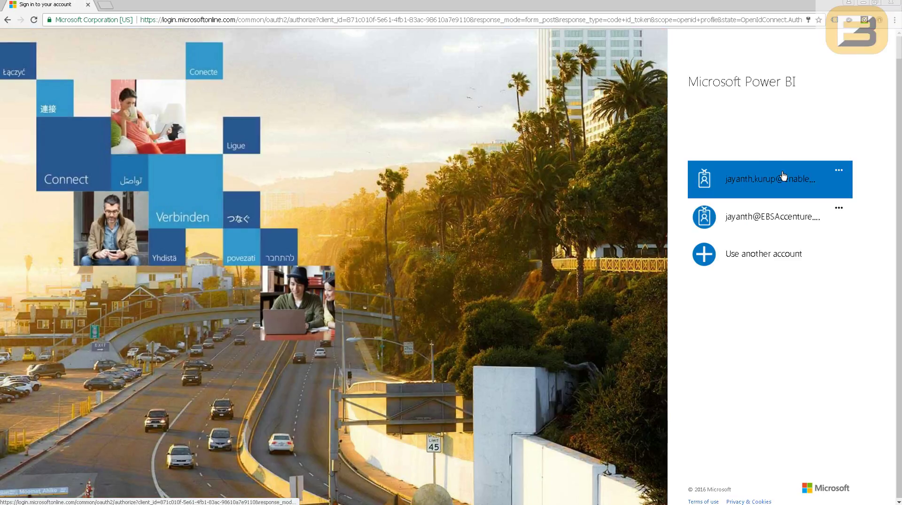
left_click(782, 177)
left_click(701, 263)
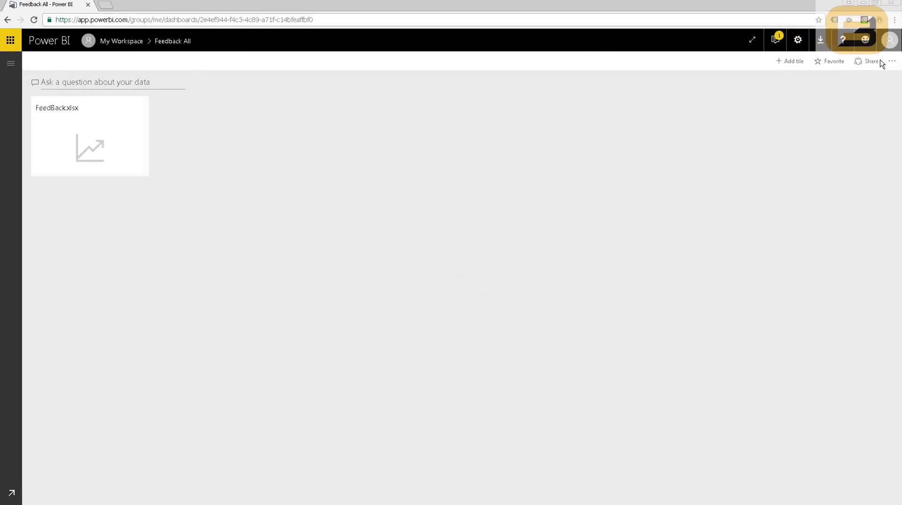
Start importing data from a local file and select FeedBack.xlsx on the Desktop
left_click(11, 64)
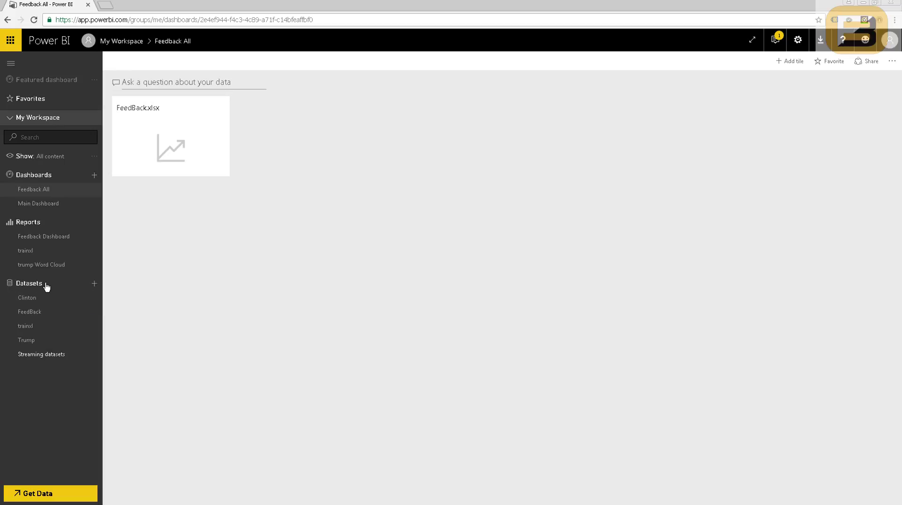
left_click(32, 497)
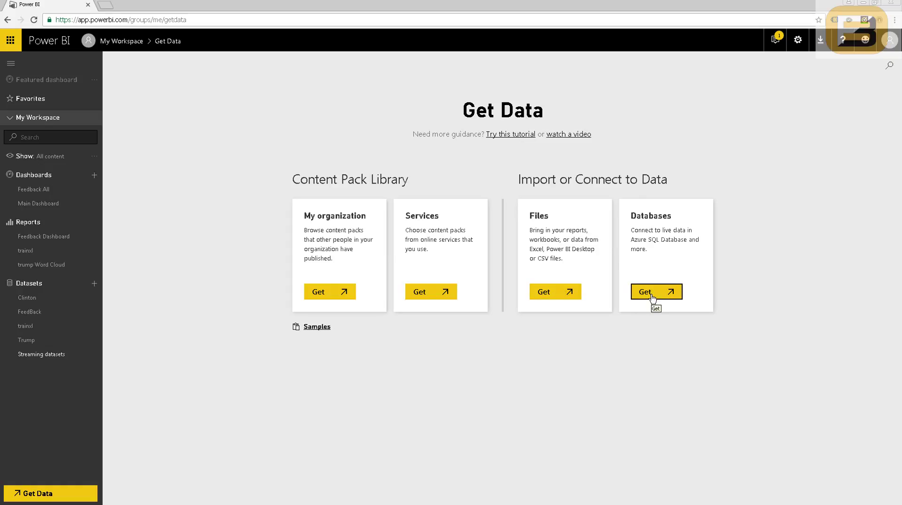
left_click(567, 295)
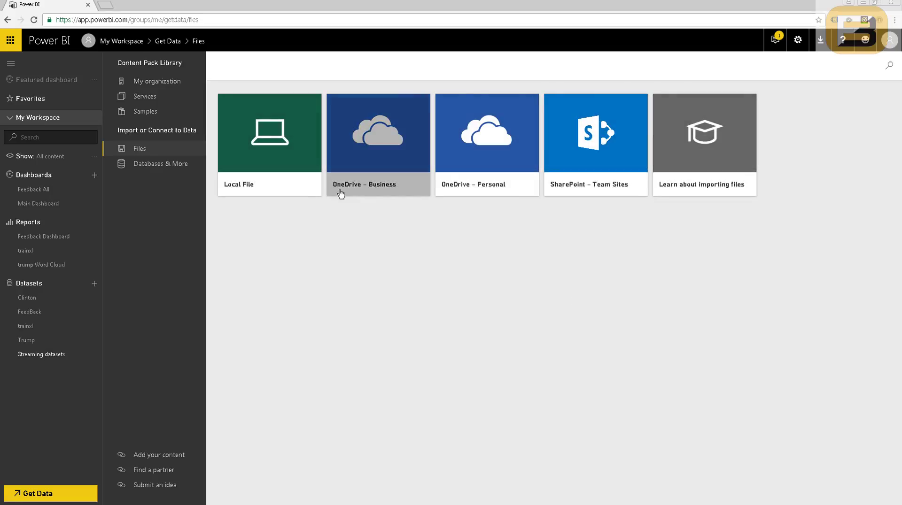
left_click(276, 170)
left_click_drag(282, 136, 283, 237)
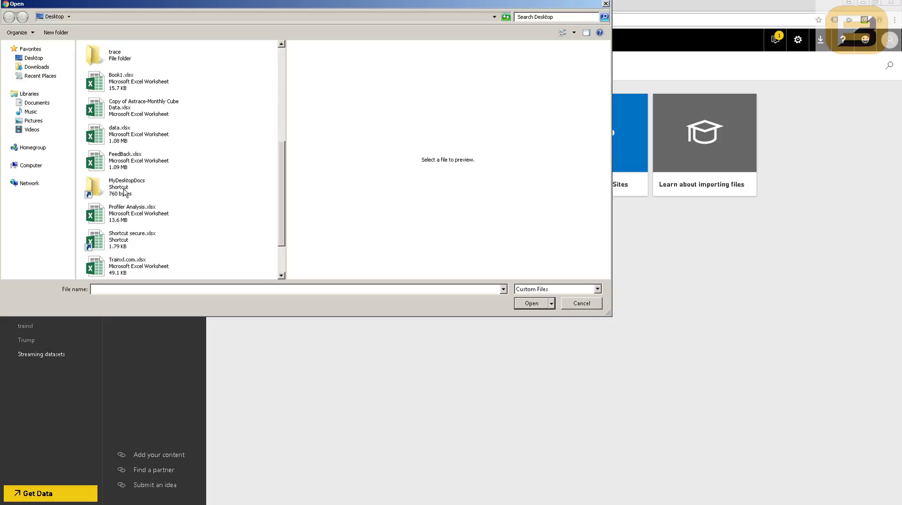
left_click(104, 163)
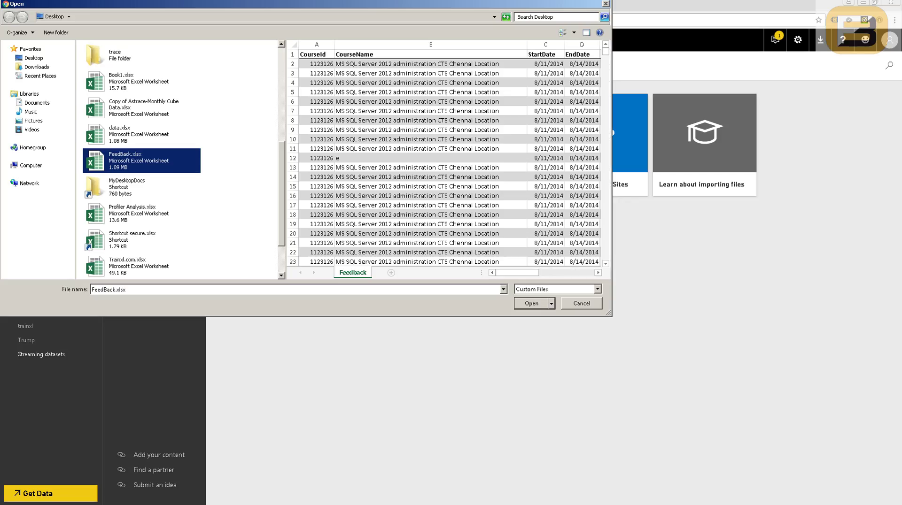
Try to rename FeedBack.xlsx to FeedBack1.xlsx within the Open dialog
right_click(99, 157)
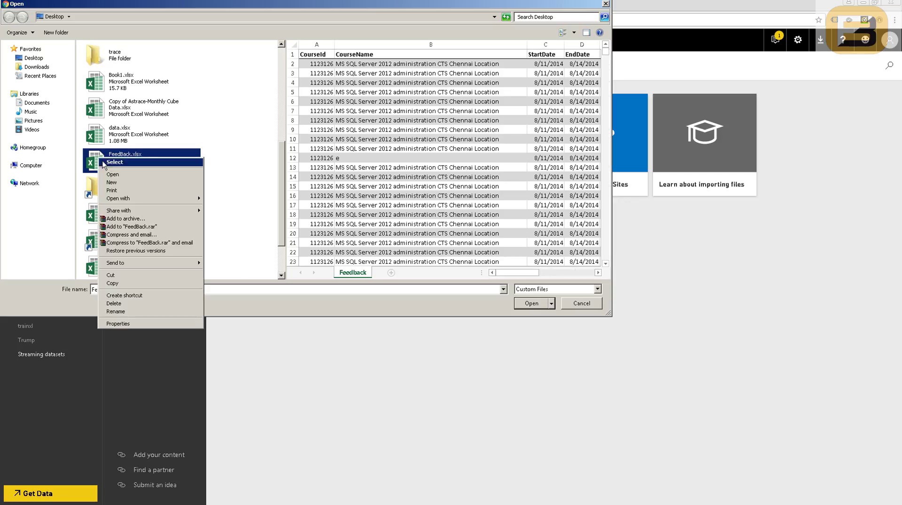
left_click(137, 313)
left_click(132, 154)
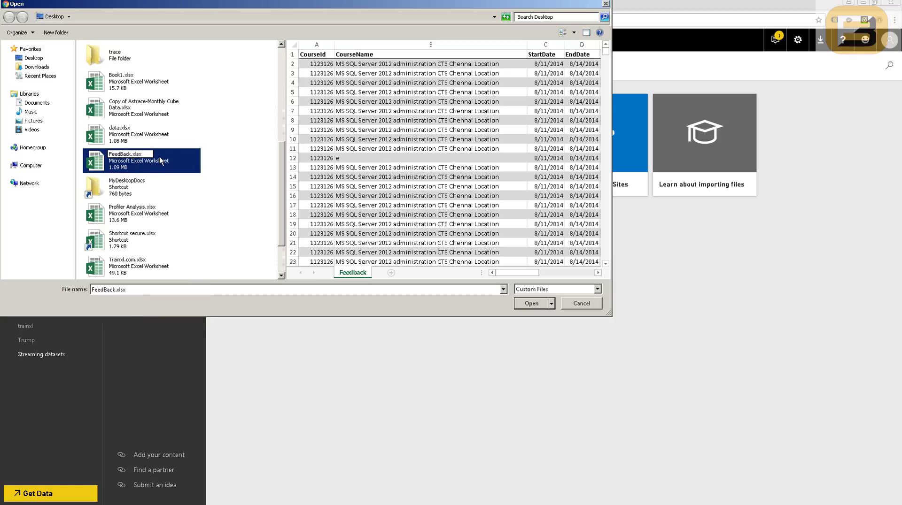
type("1")
key("Return")
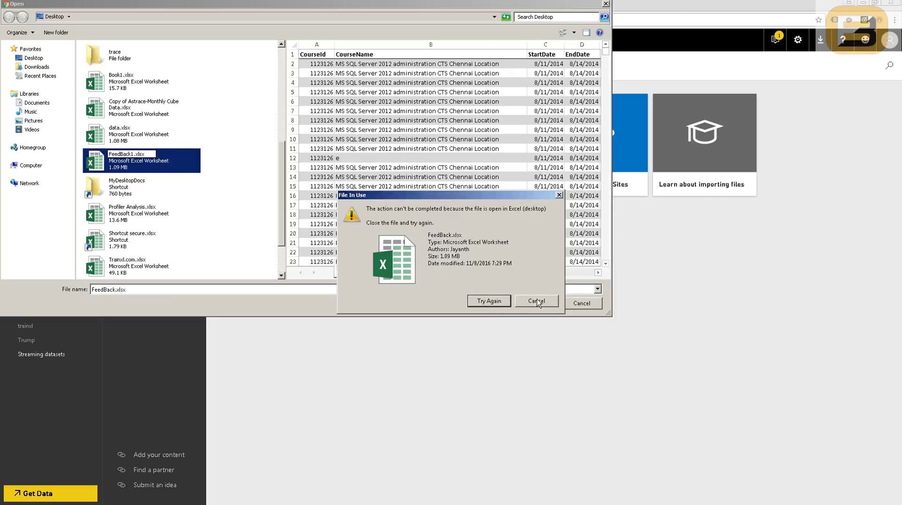
left_click(540, 303)
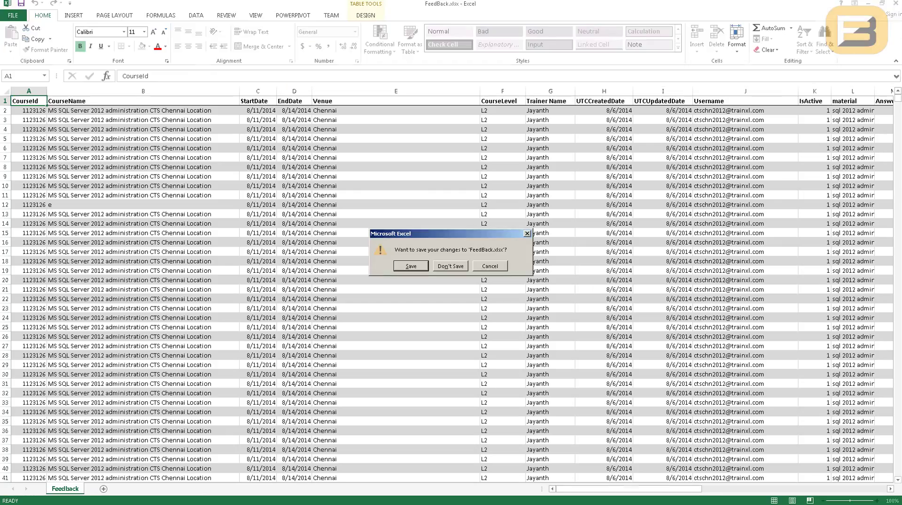
Close FeedBack.xlsx in Excel without saving, and rename the file to FeedBack1.xlsx within the Open dialog
left_click(450, 266)
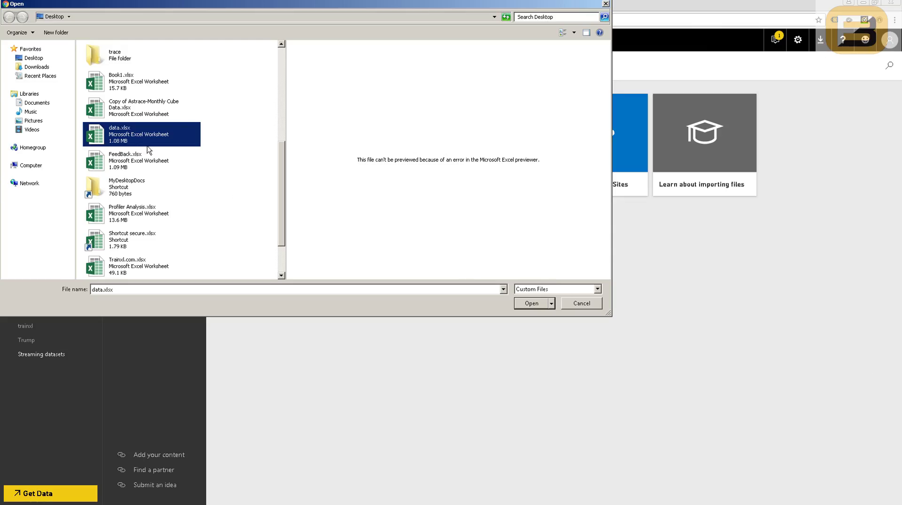
left_click(113, 168)
key("Up")
key("Up")
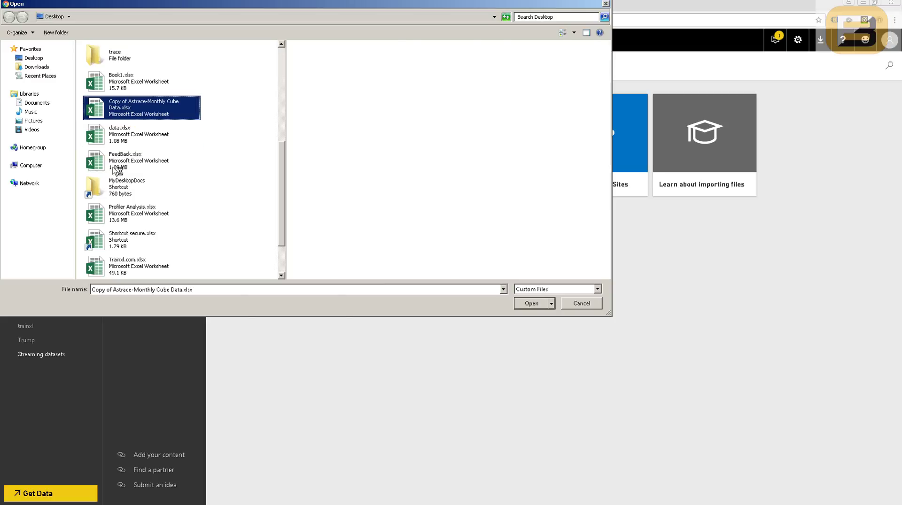
left_click(125, 165)
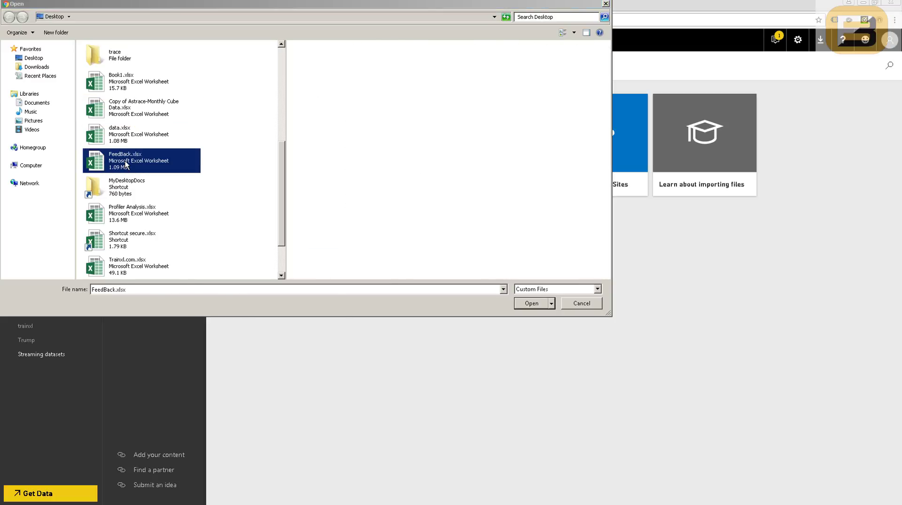
right_click(120, 163)
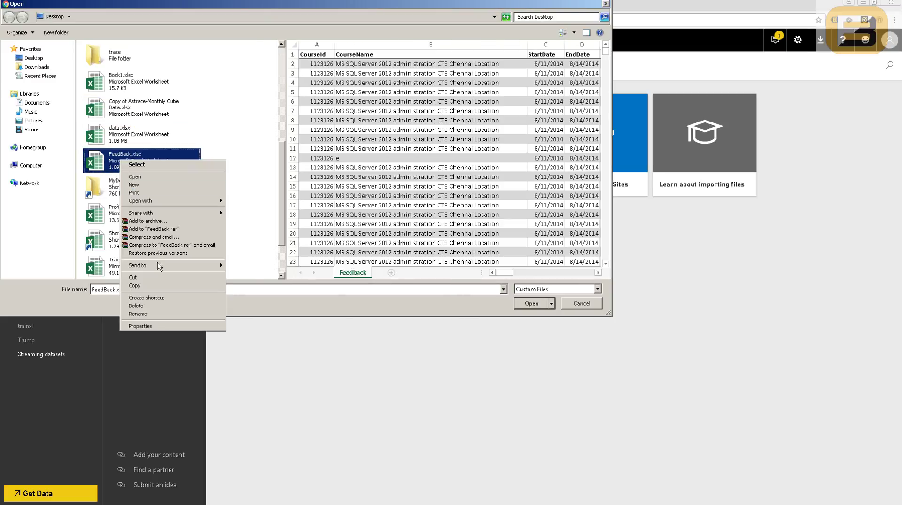
left_click(149, 313)
left_click(133, 154)
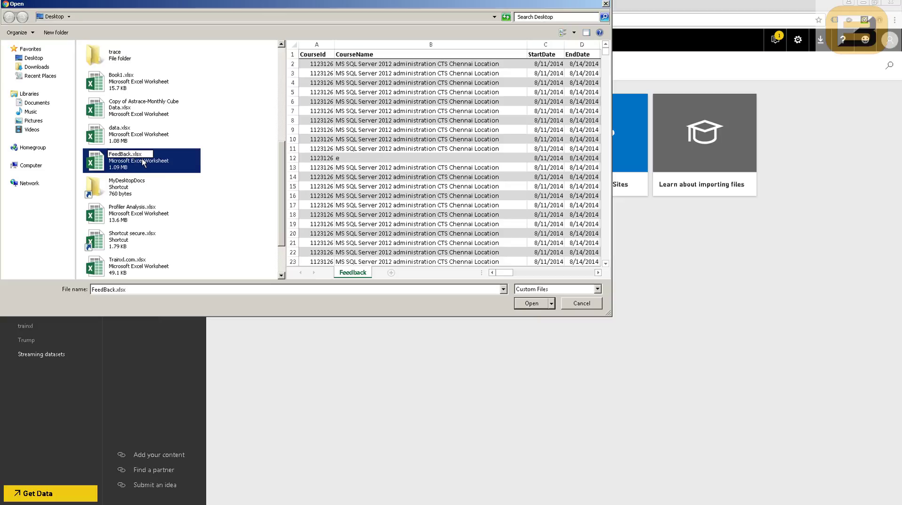
type("1")
key("Return")
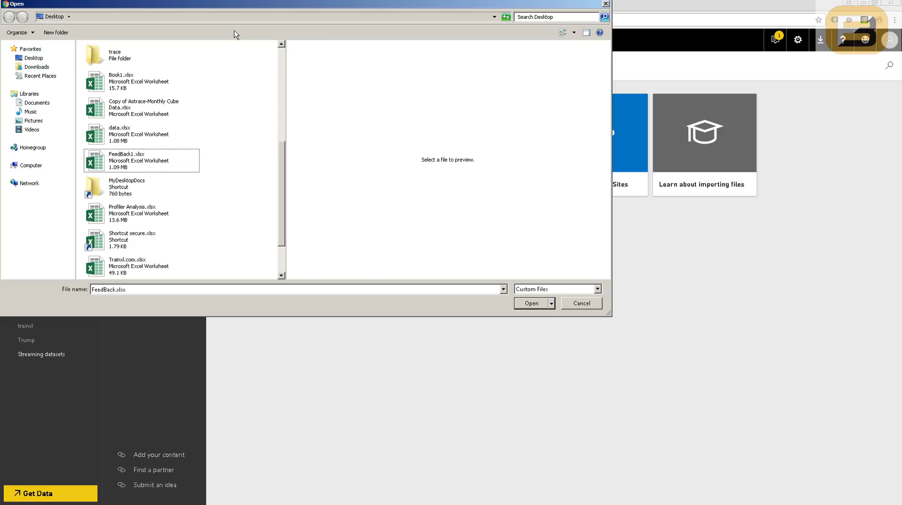
Open FeedBack1.xlsx, import its Excel data into Power BI and dismiss the dataset notification
left_click(98, 160)
left_click(529, 303)
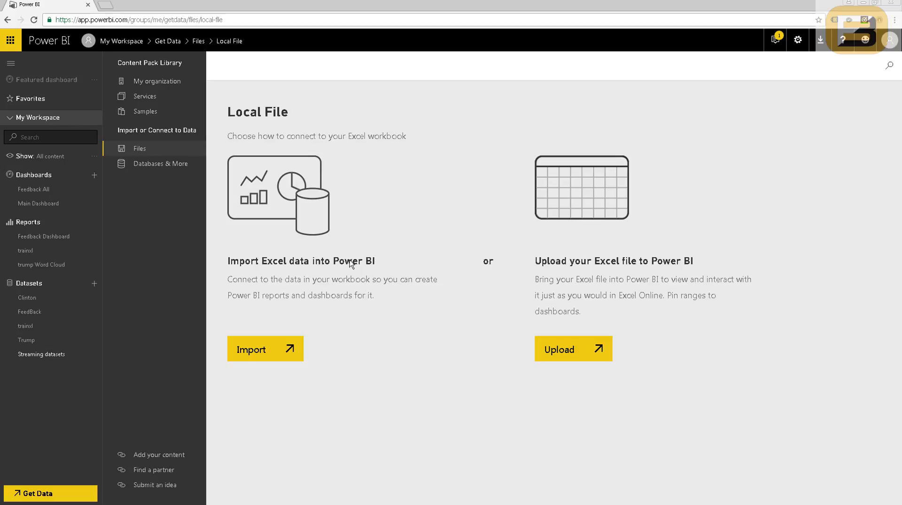
left_click(267, 360)
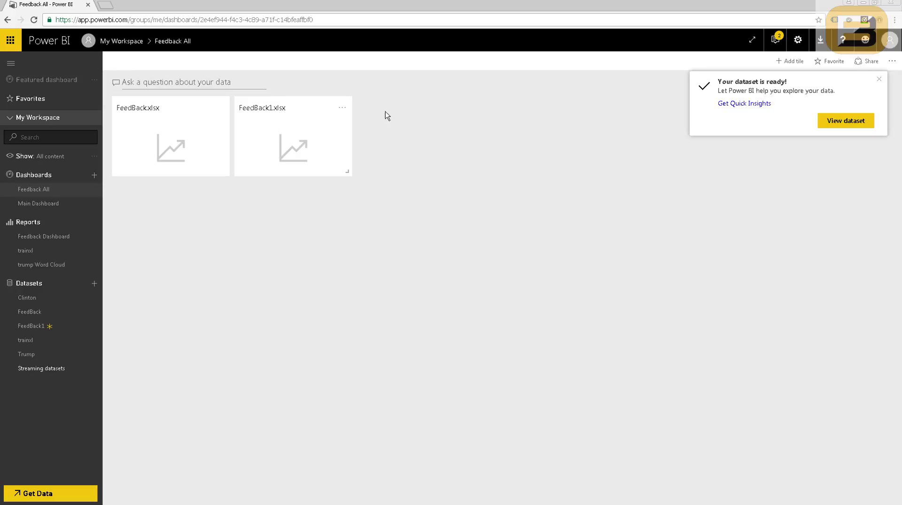
left_click(878, 80)
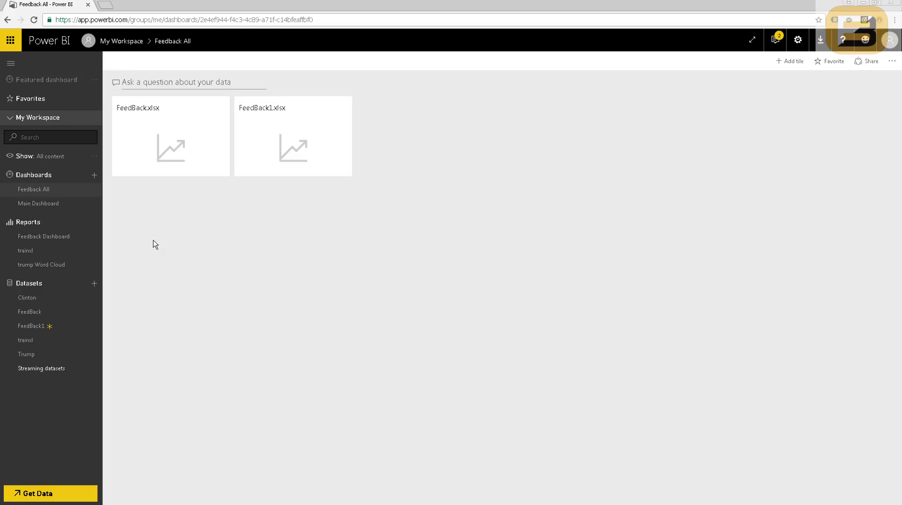
Open the FeedBack1 dataset from its FeedBack1.xlsx tile on the Feedback All dashboard
left_click(37, 225)
left_click(36, 226)
left_click(289, 150)
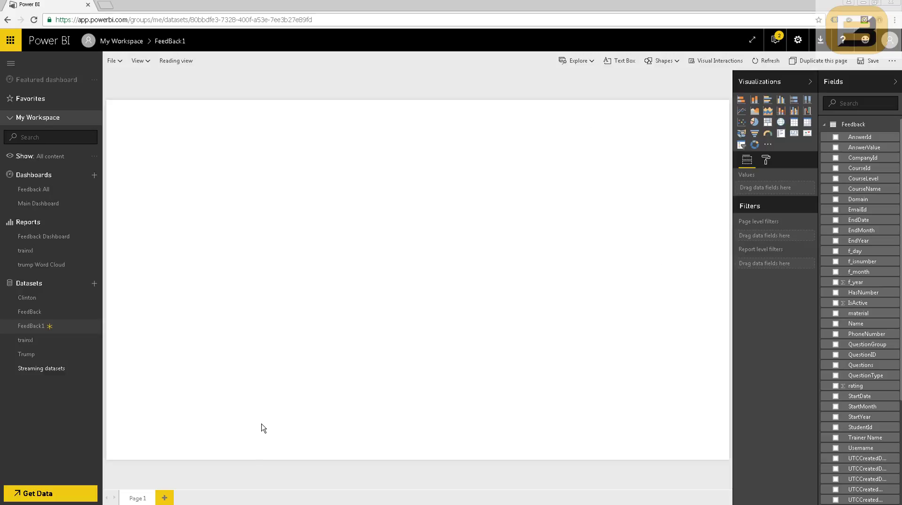
Rename the report page Page 1 as Main Report
double_click(138, 498)
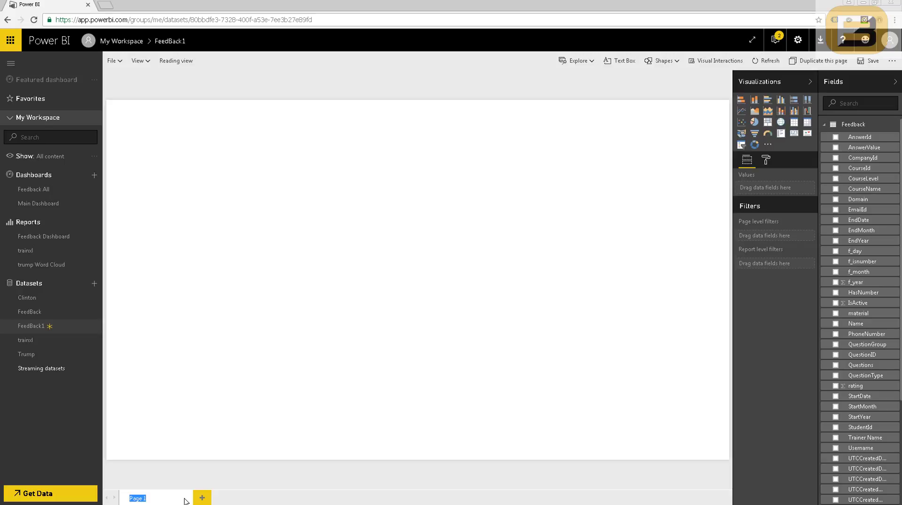
type("M")
left_click(221, 403)
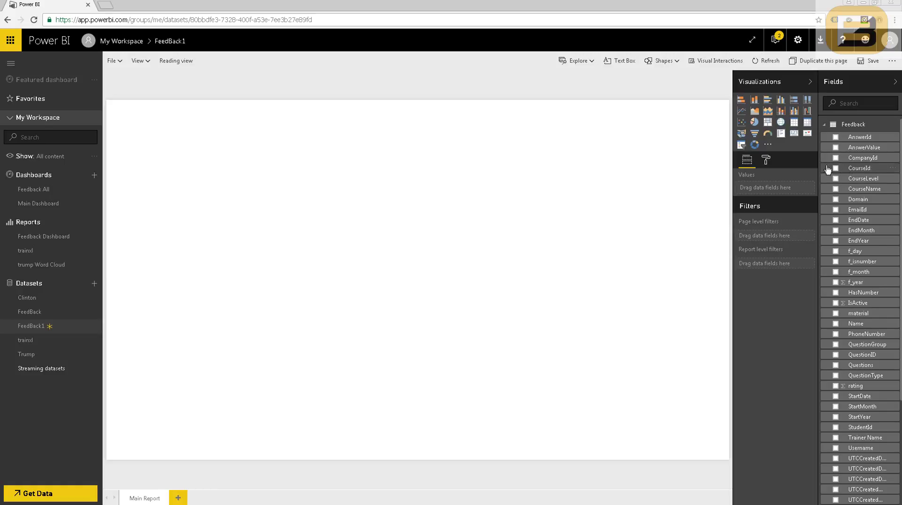
Create a column chart of rating by f_month and widen it to about two-fifths of the page width
scroll(850, 171, "down", 3)
scroll(877, 240, "up", 3)
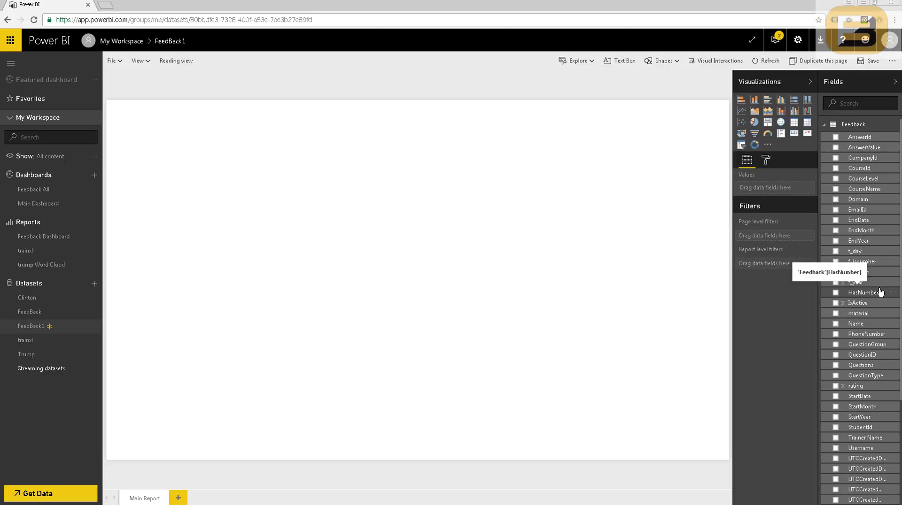
scroll(876, 282, "down", 3)
scroll(877, 328, "up", 3)
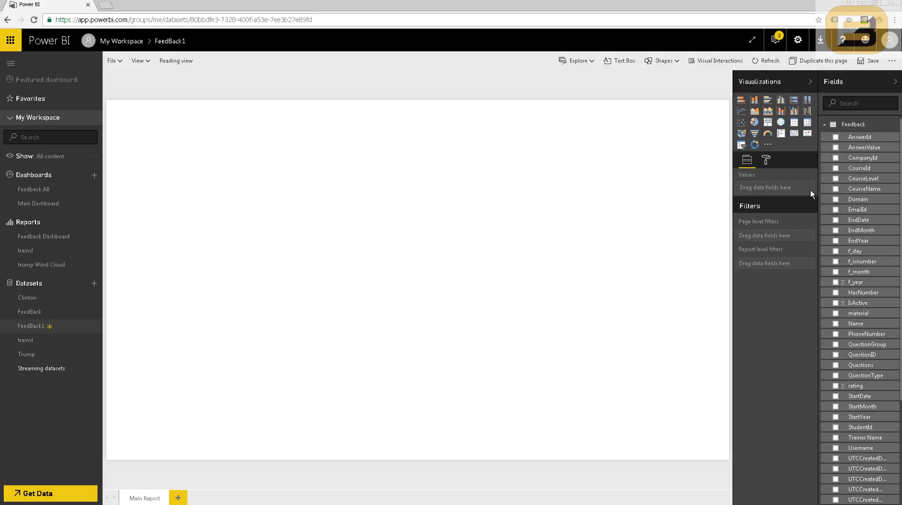
left_click(836, 273)
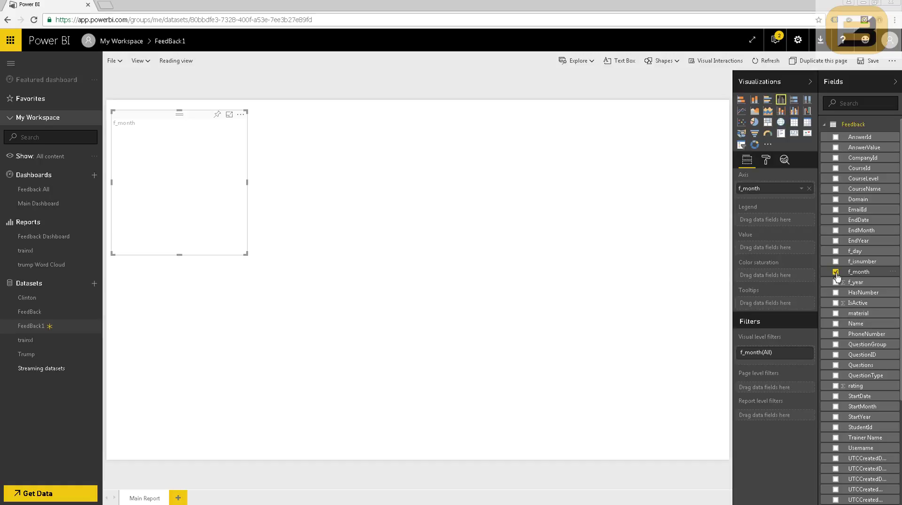
left_click(835, 386)
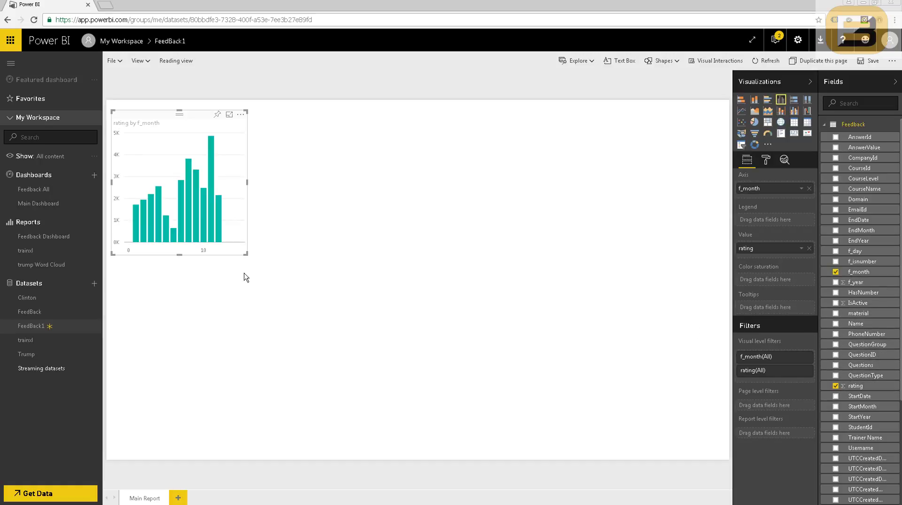
left_click_drag(245, 254, 377, 243)
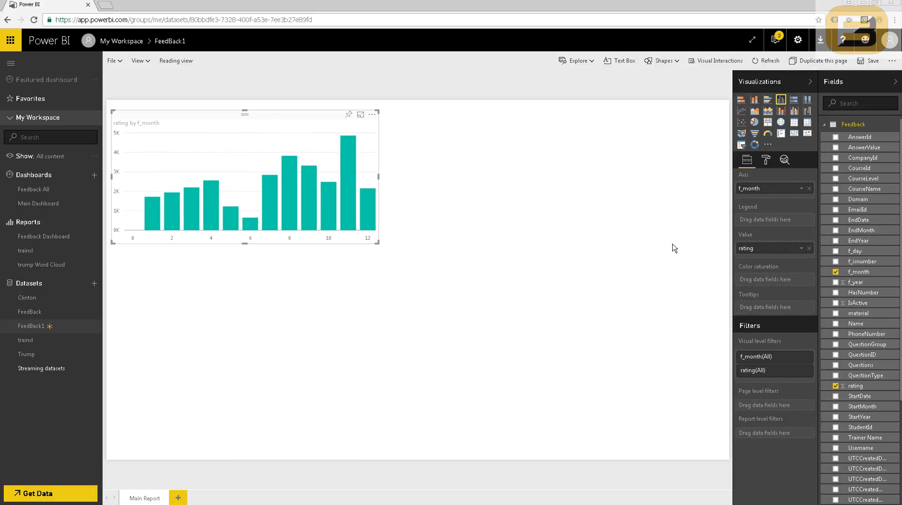
Summarize the chart's rating value as Average and resize the chart to slightly under two-fifths of the page width
left_click(801, 250)
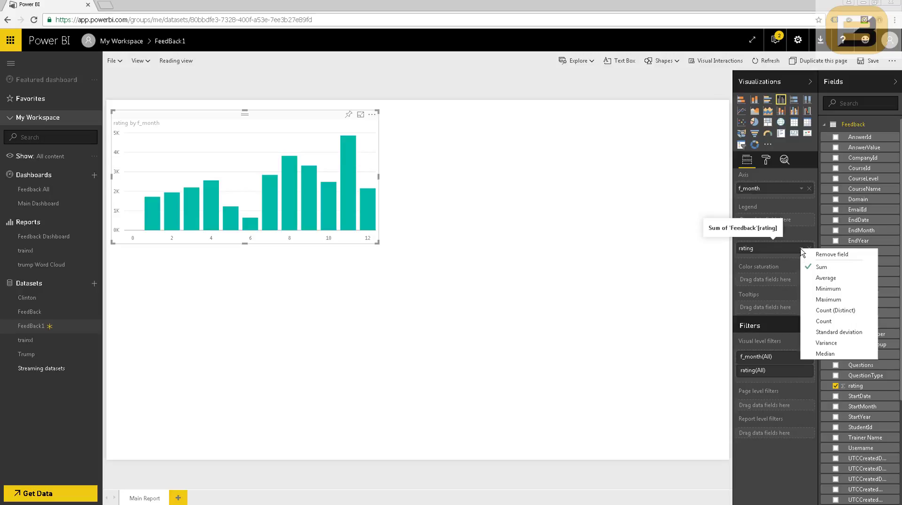
left_click(816, 279)
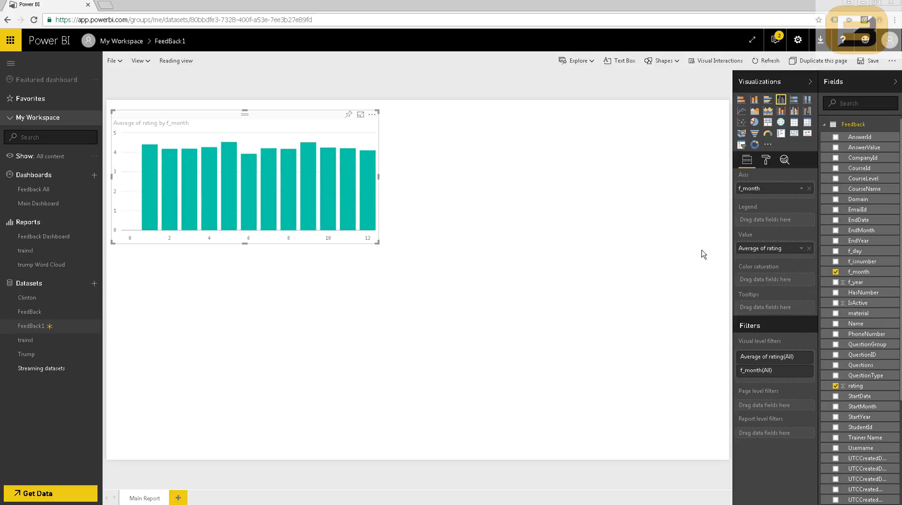
left_click_drag(378, 243, 408, 246)
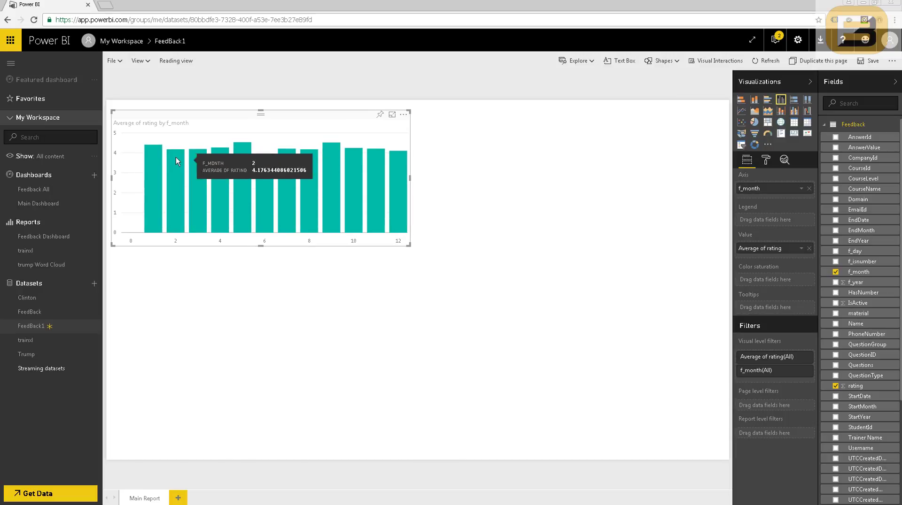
mouse_move(320, 158)
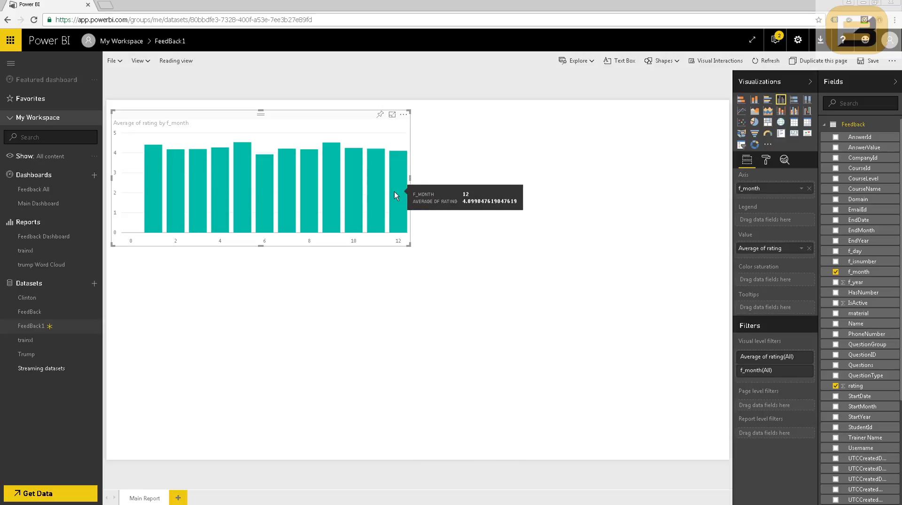
left_click_drag(409, 247, 367, 245)
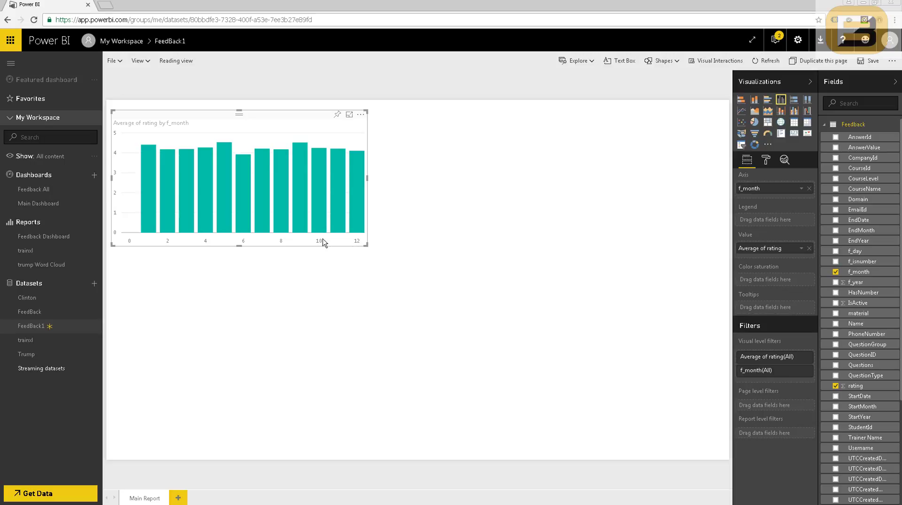
mouse_move(312, 212)
mouse_move(308, 183)
left_click_drag(366, 244, 346, 241)
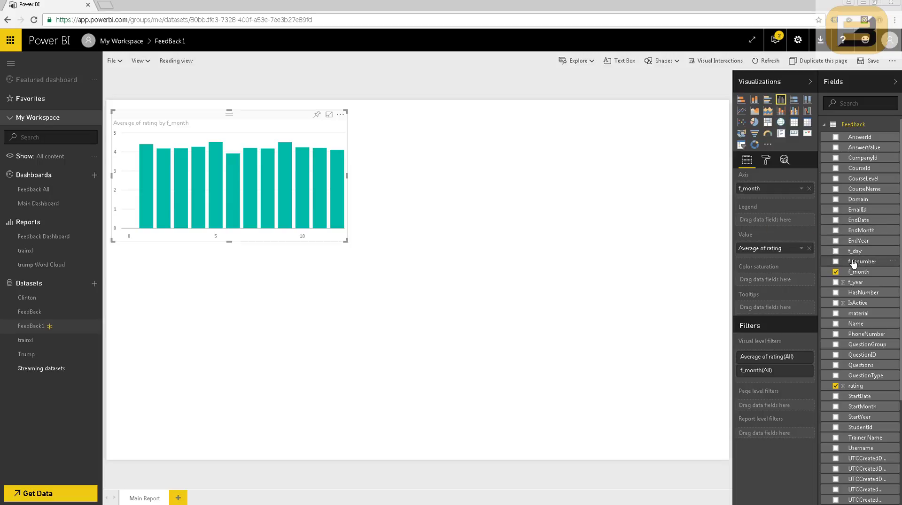
left_click(341, 206)
left_click(306, 134)
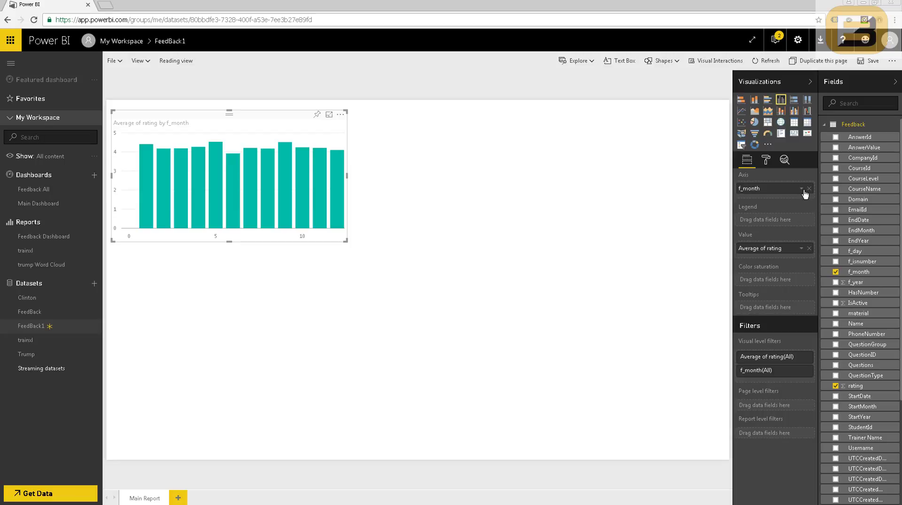
left_click(742, 145)
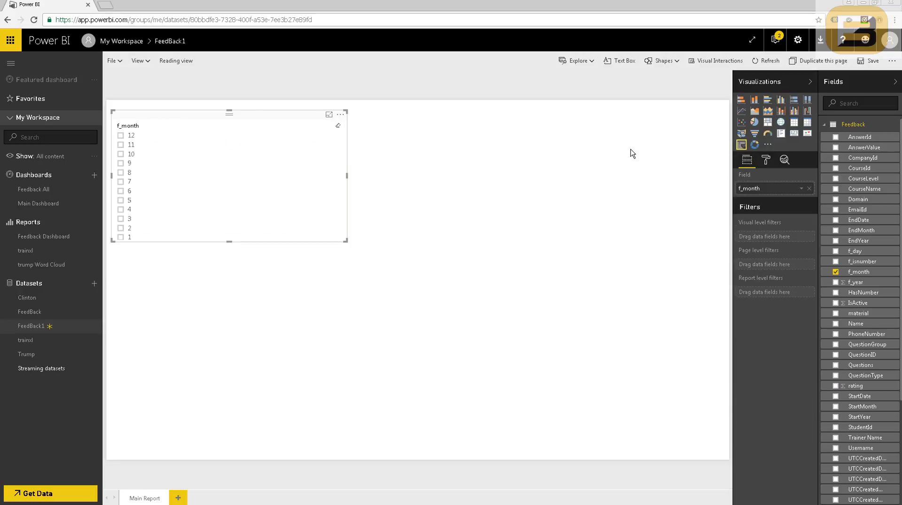
key("ctrl+z")
Add a separate slicer visual below the column chart, with f_year as its field
left_click(574, 156)
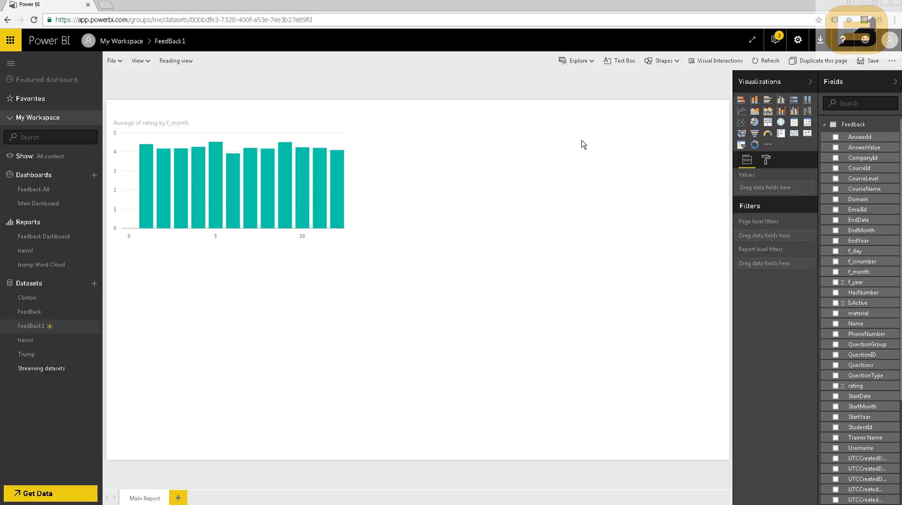
left_click(741, 145)
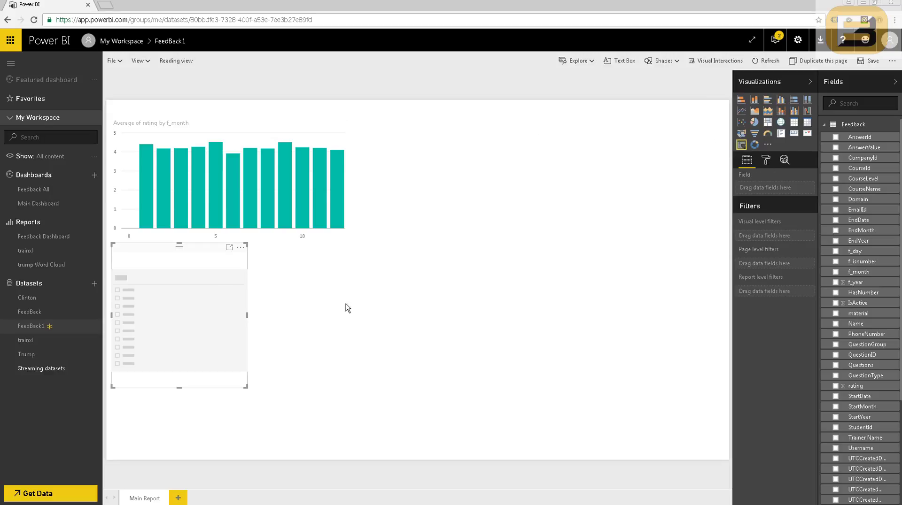
left_click(836, 283)
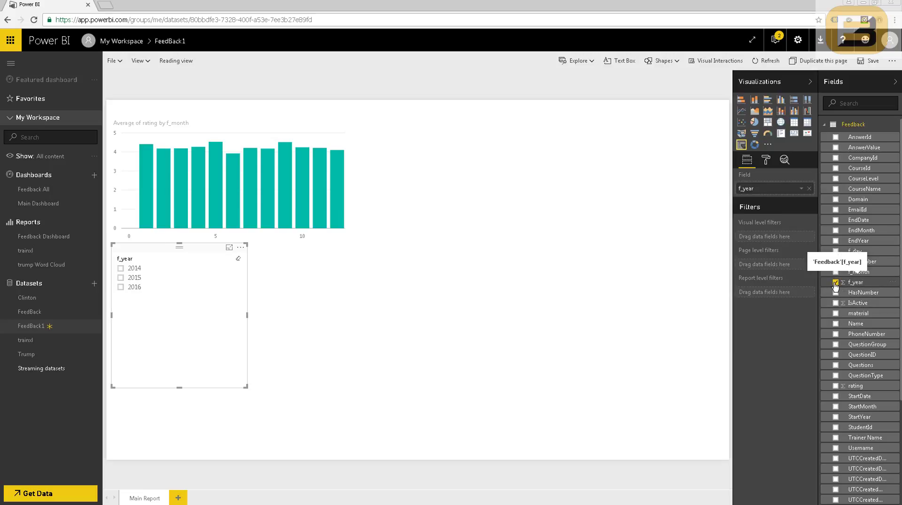
Filter the chart with the f_year slicer by 2014, 2015 and 2016 in turn, leaving 2016 selected
left_click(120, 269)
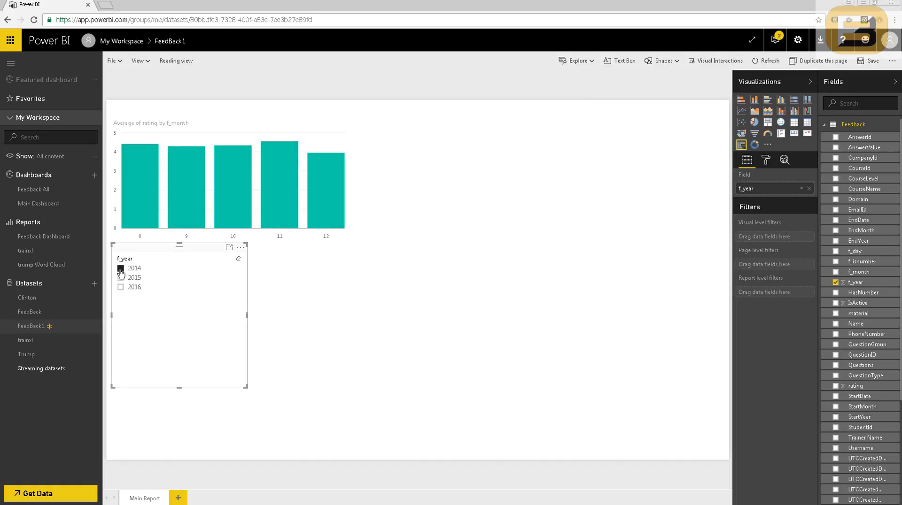
mouse_move(305, 198)
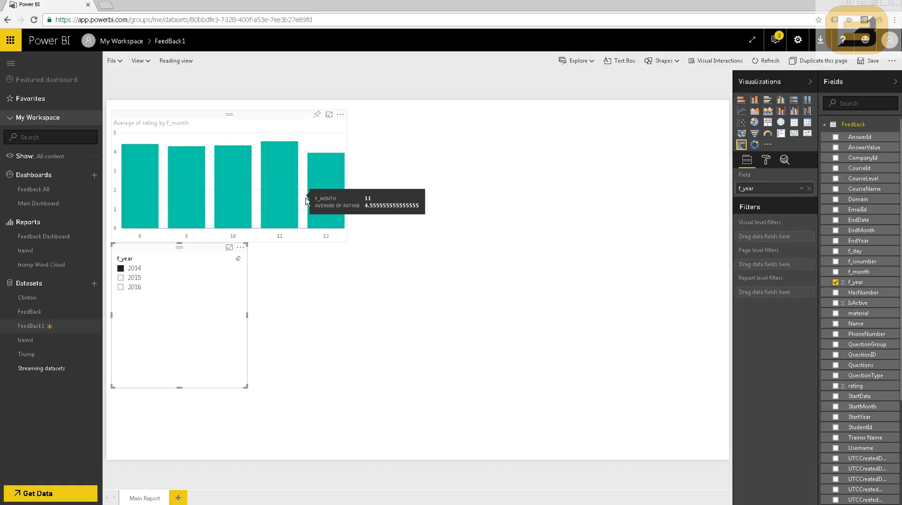
left_click(121, 280)
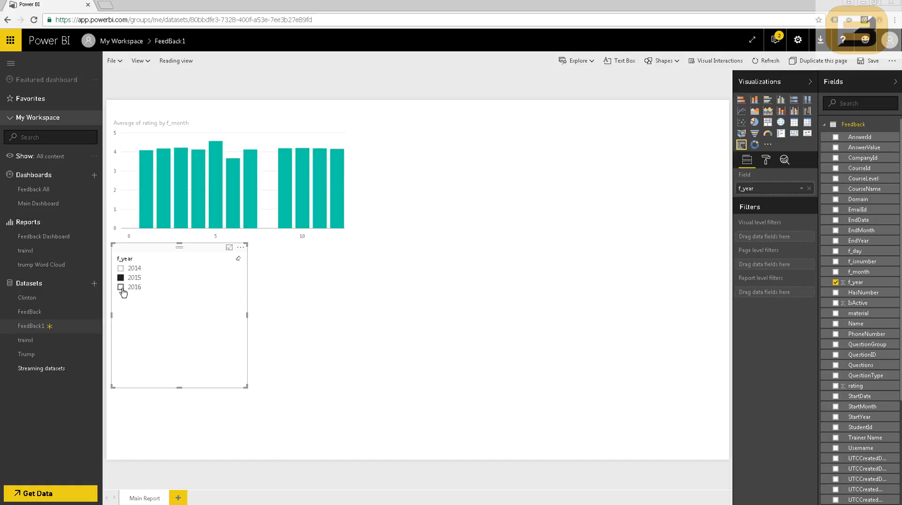
left_click(121, 288)
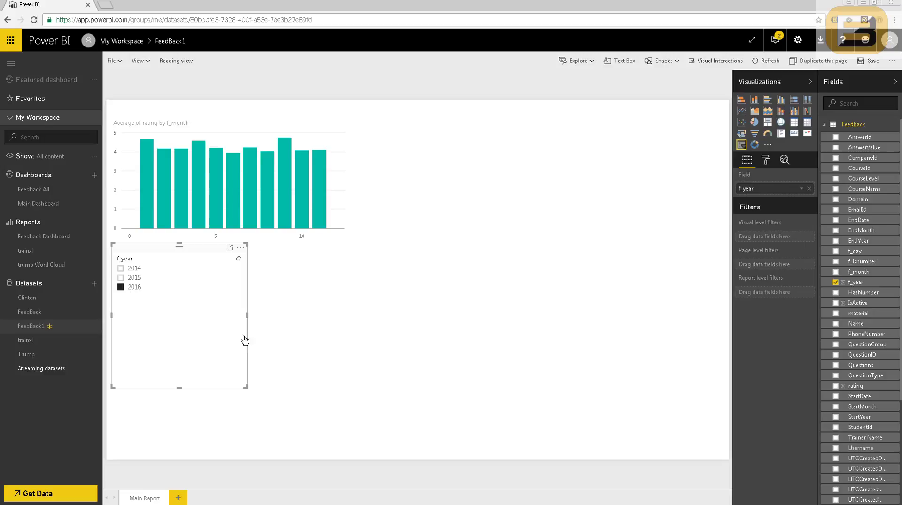
Shrink the f_year slicer to fit its three years and move it to the upper-right corner of the report page
left_click_drag(245, 386, 225, 304)
left_click_drag(175, 252, 667, 114)
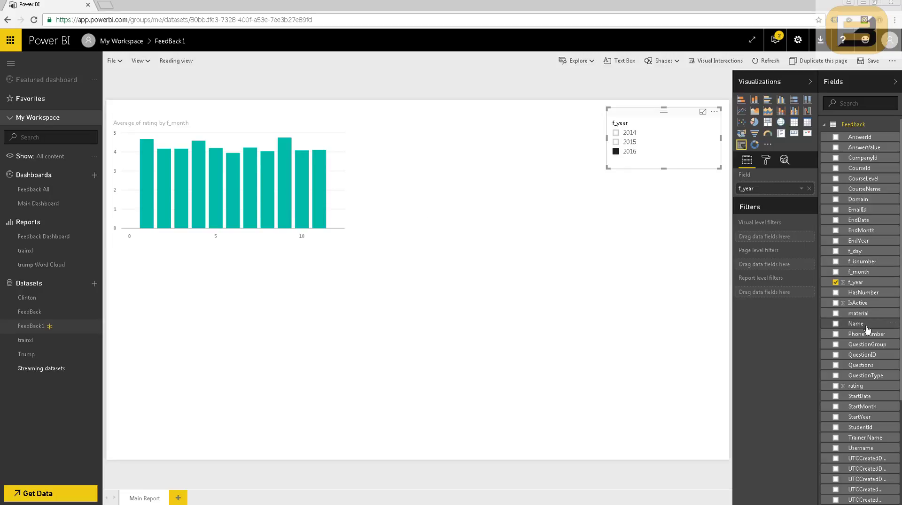
Try changing the f_year slicer into a map visual, and undo the change
left_click(780, 125)
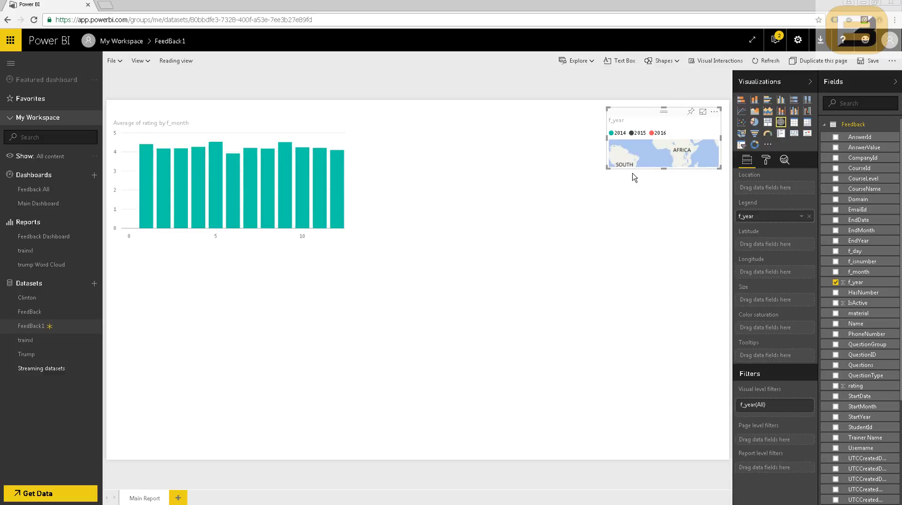
key("ctrl+z")
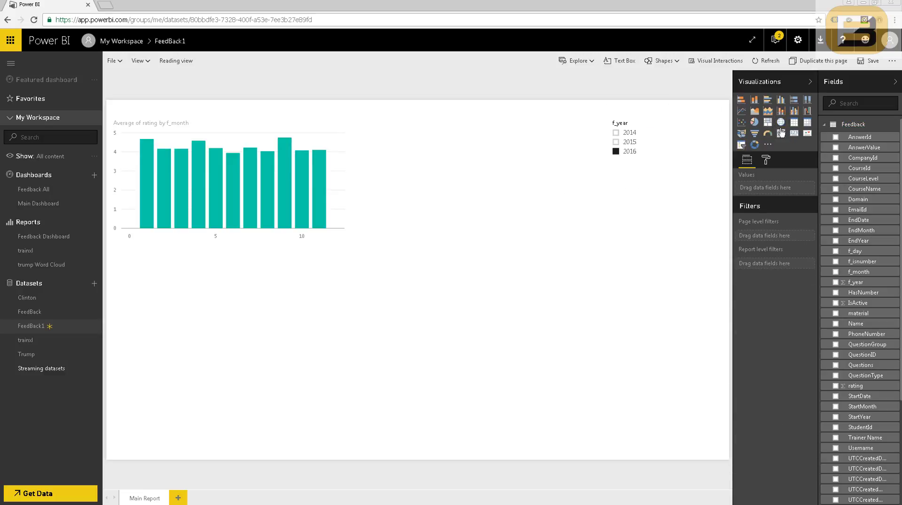
Add a map visual below the column chart, with Venue as its location and the count of CourseId as its size
left_click(781, 124)
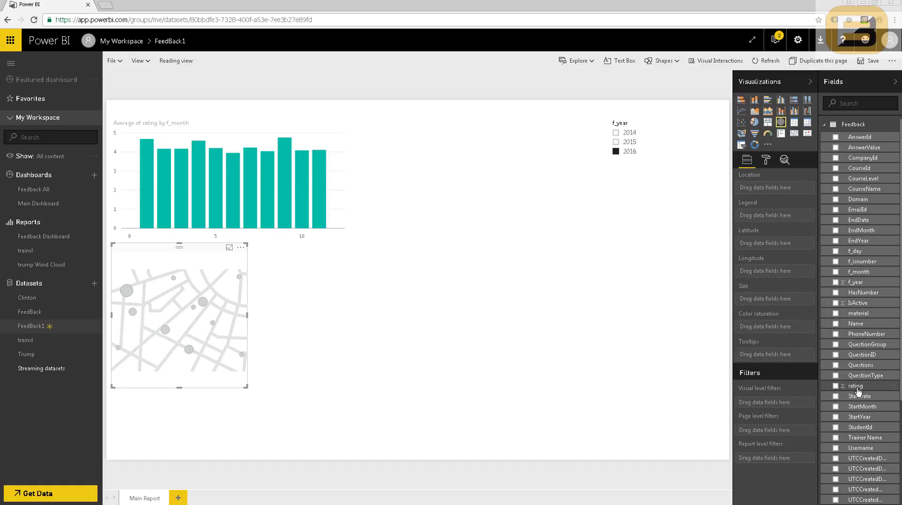
scroll(860, 368, "down", 3)
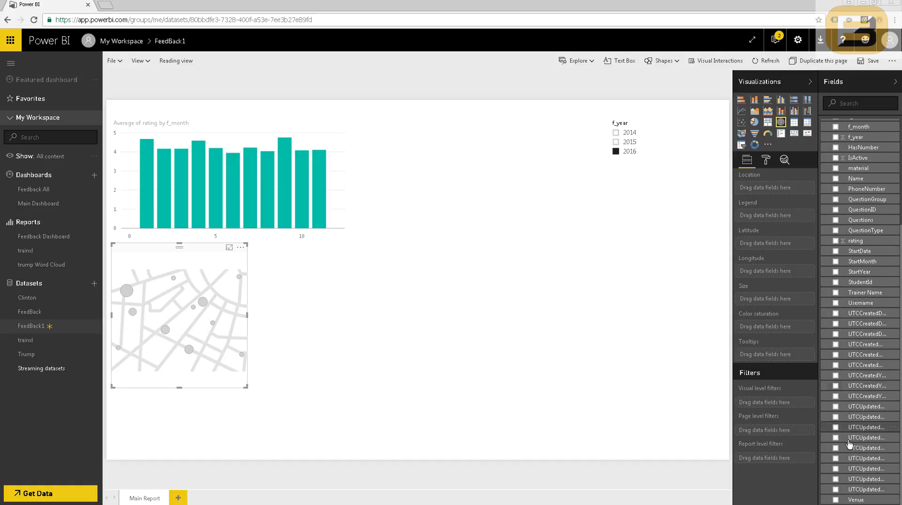
left_click(836, 500)
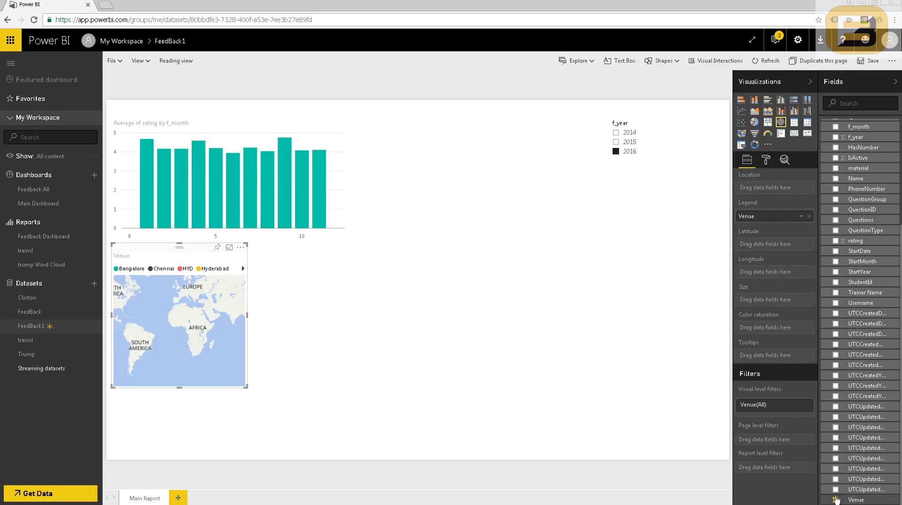
scroll(869, 277, "up", 3)
left_click(835, 169)
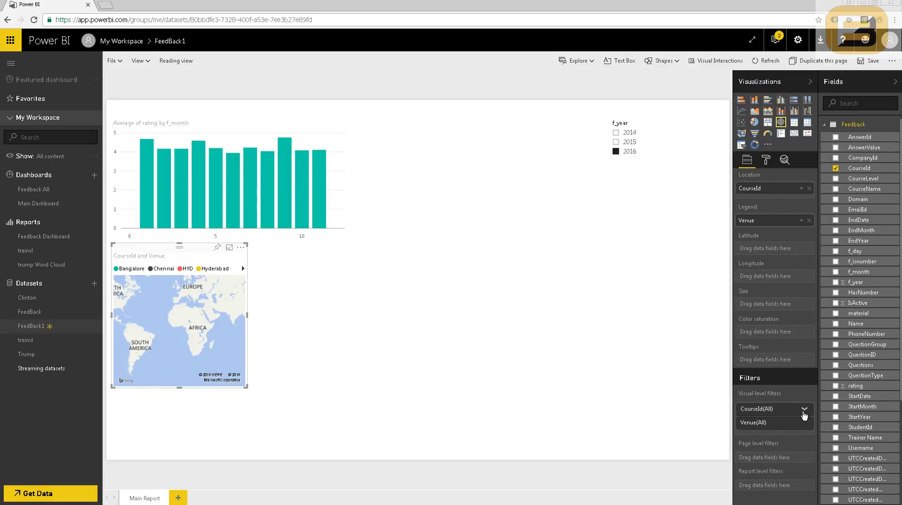
left_click_drag(799, 190, 802, 308)
left_click_drag(770, 220, 771, 194)
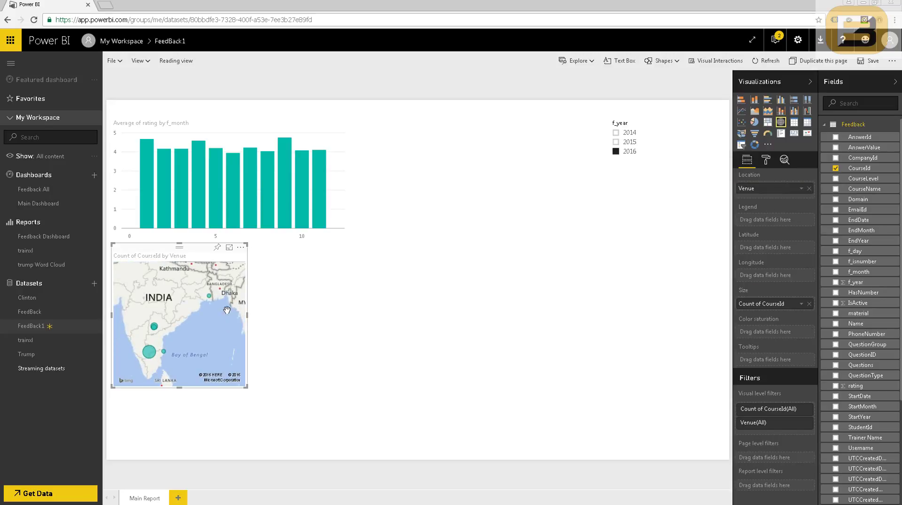
Examine the map's bubbles across India at different scales to compare the course counts of the venues
left_click_drag(175, 308, 196, 311)
scroll(186, 317, "up", 1)
scroll(181, 322, "down", 2)
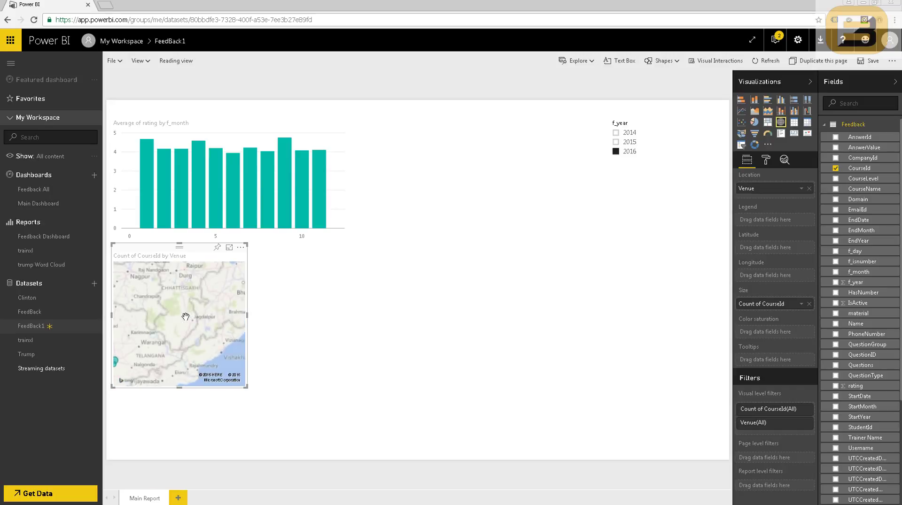
scroll(174, 328, "up", 1)
scroll(170, 331, "up", 2)
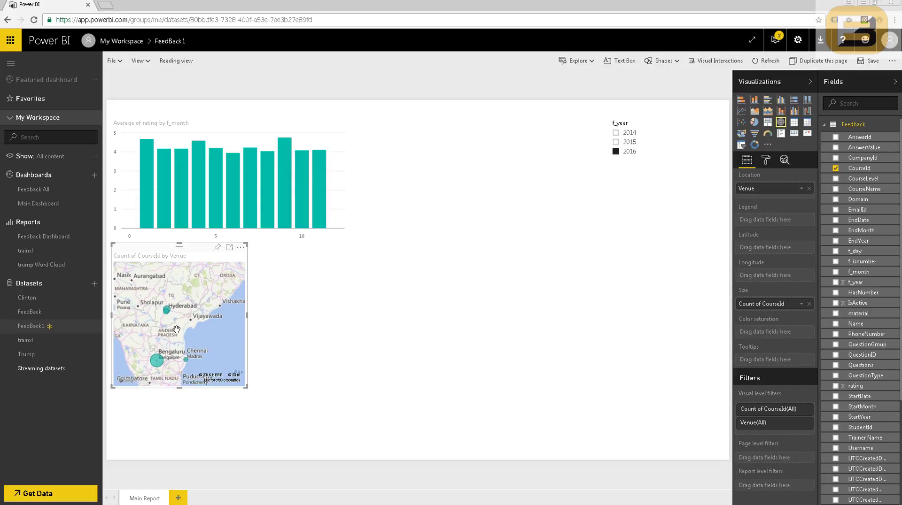
scroll(176, 330, "down", 2)
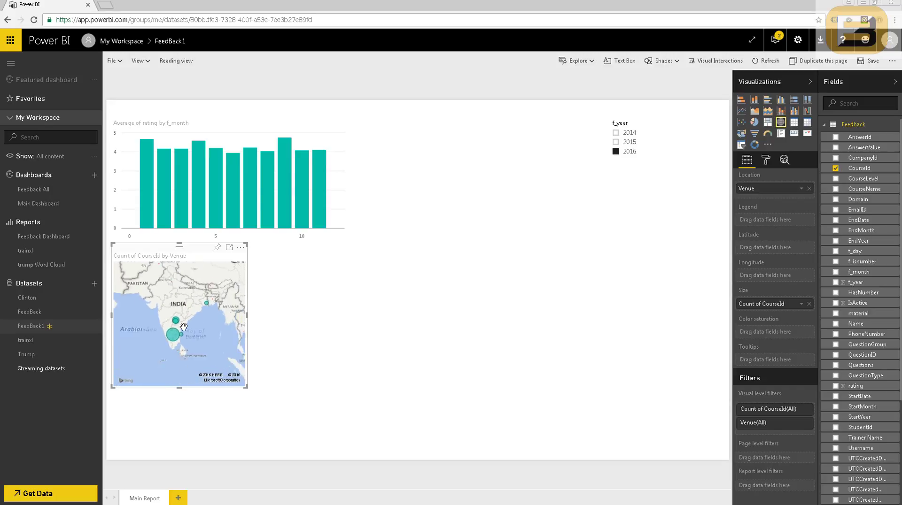
scroll(181, 328, "up", 3)
scroll(175, 328, "down", 1)
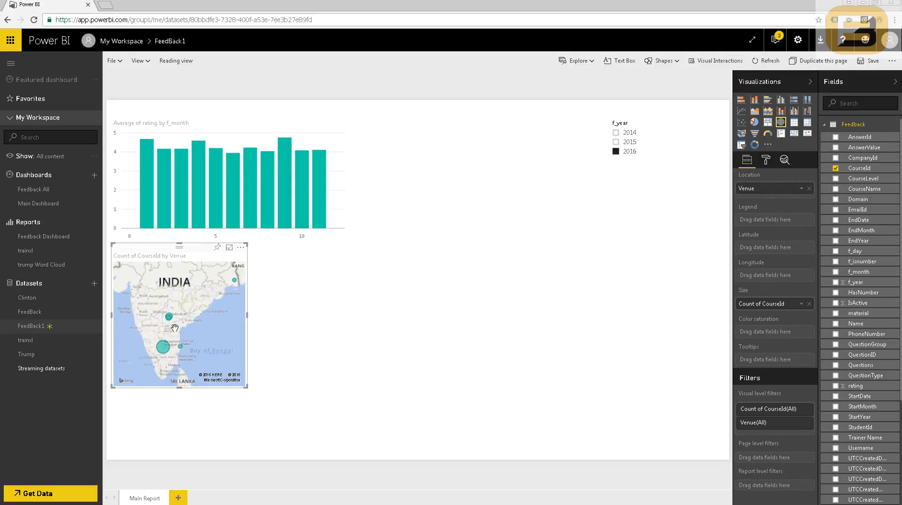
scroll(175, 328, "up", 3)
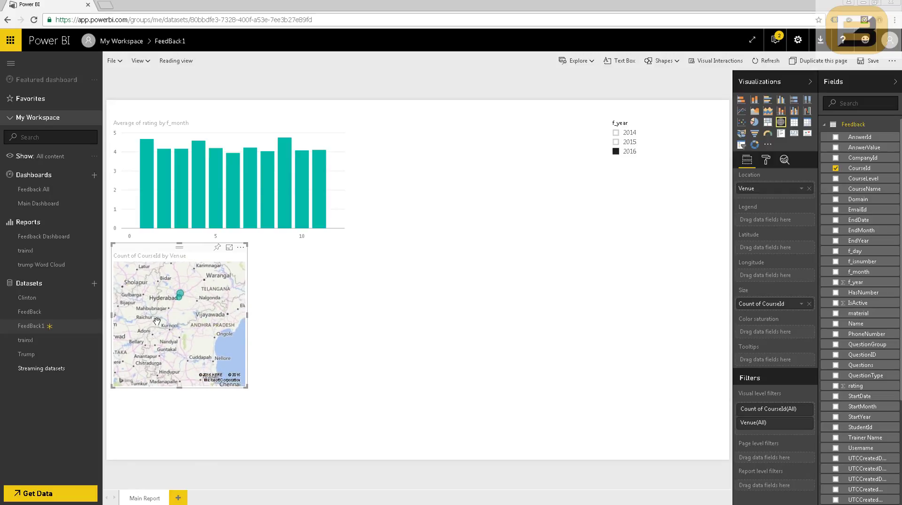
scroll(156, 321, "down", 3)
scroll(160, 323, "up", 2)
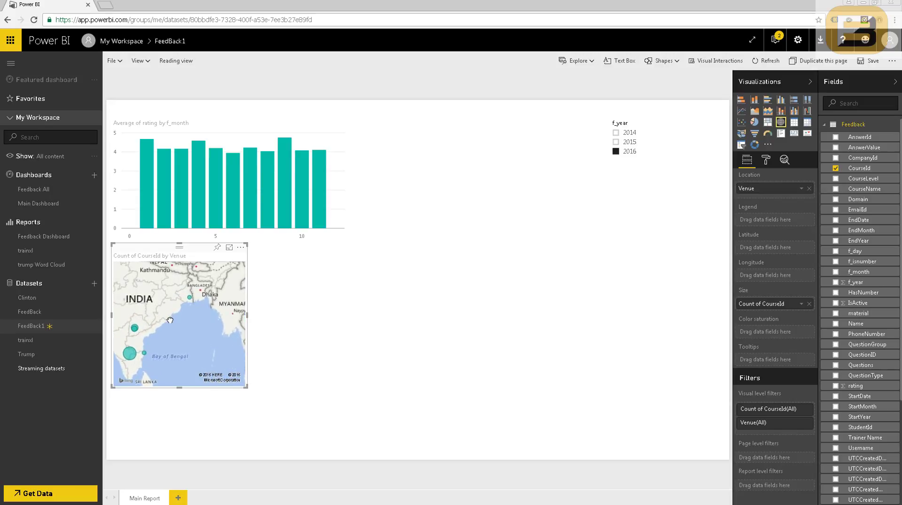
left_click(217, 404)
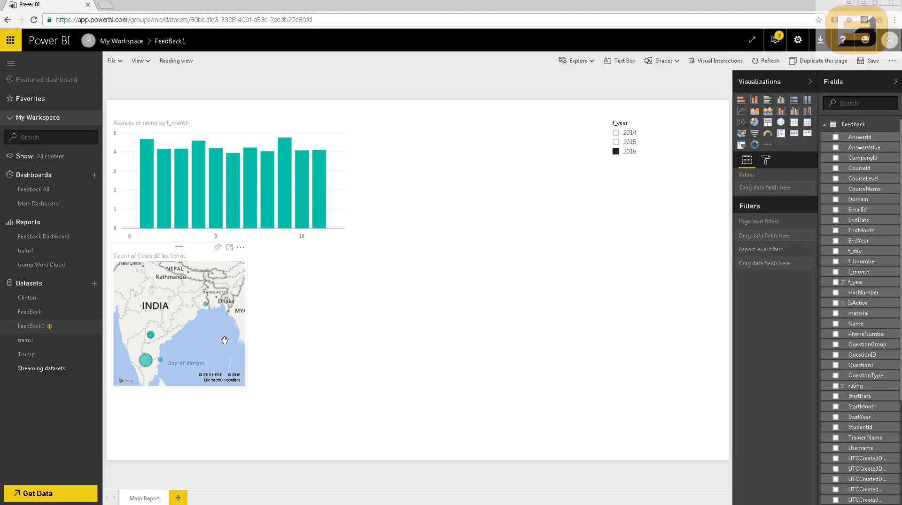
left_click(186, 324)
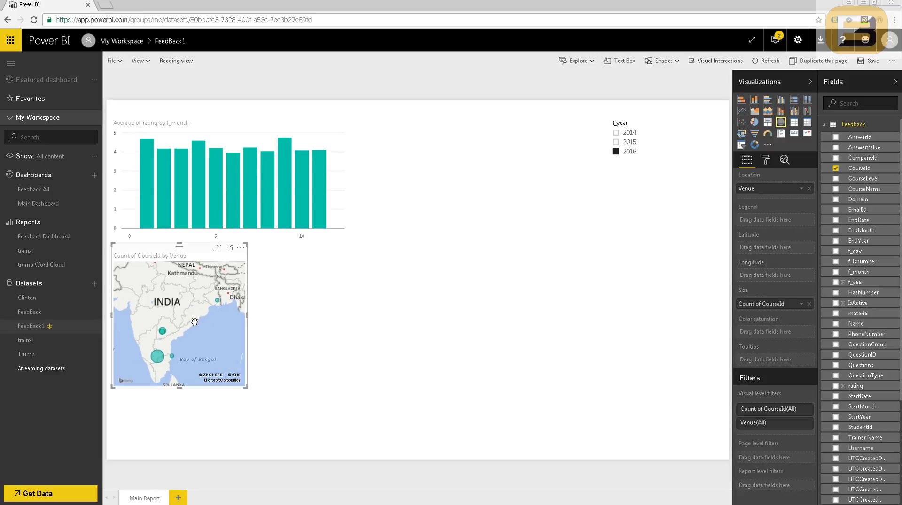
scroll(194, 322, "down", 2)
scroll(196, 321, "up", 3)
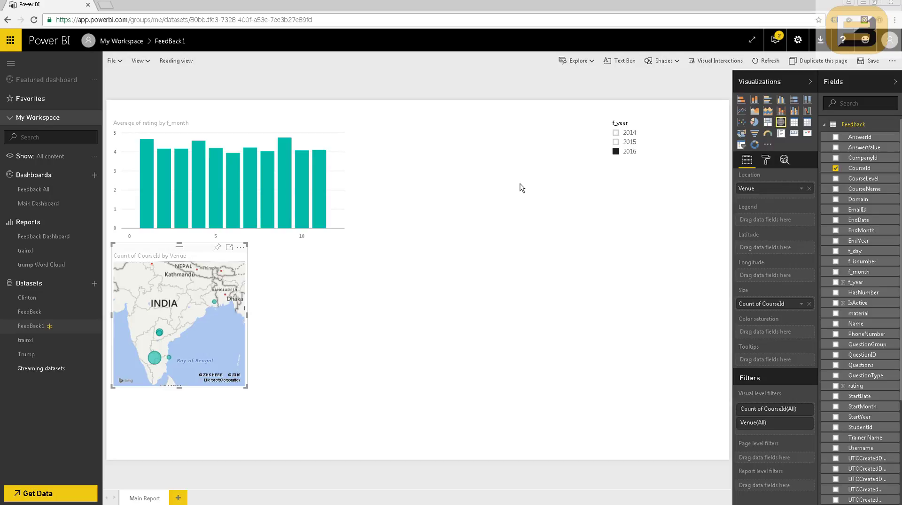
Filter the column chart and map with the f_year slicer by 2015, 2014 and again 2015
left_click(616, 142)
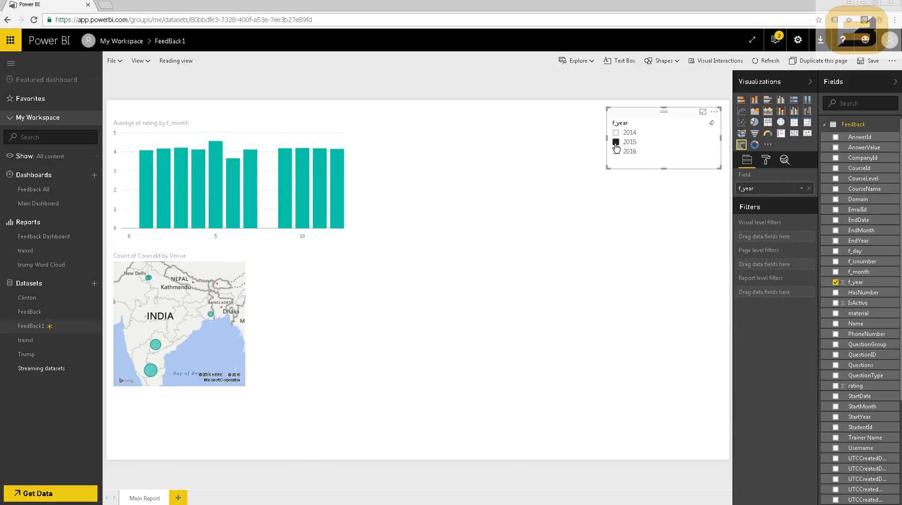
left_click(616, 133)
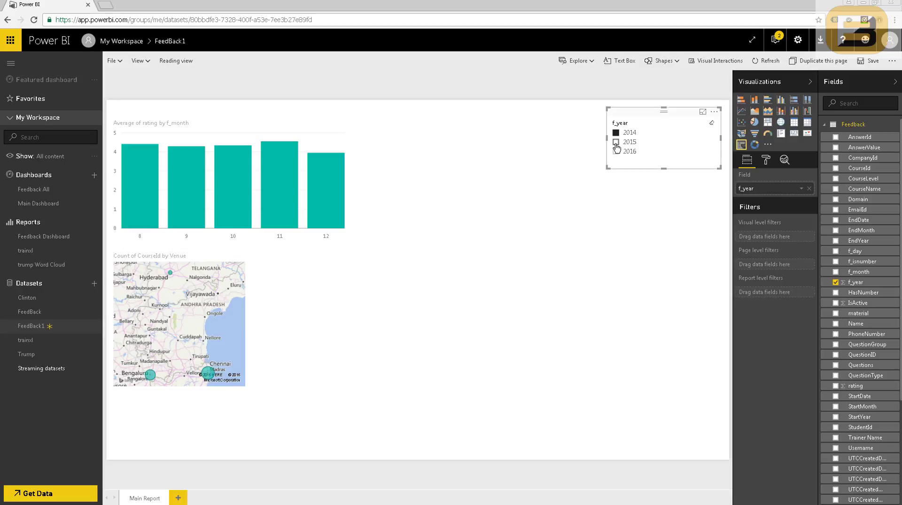
left_click(616, 143)
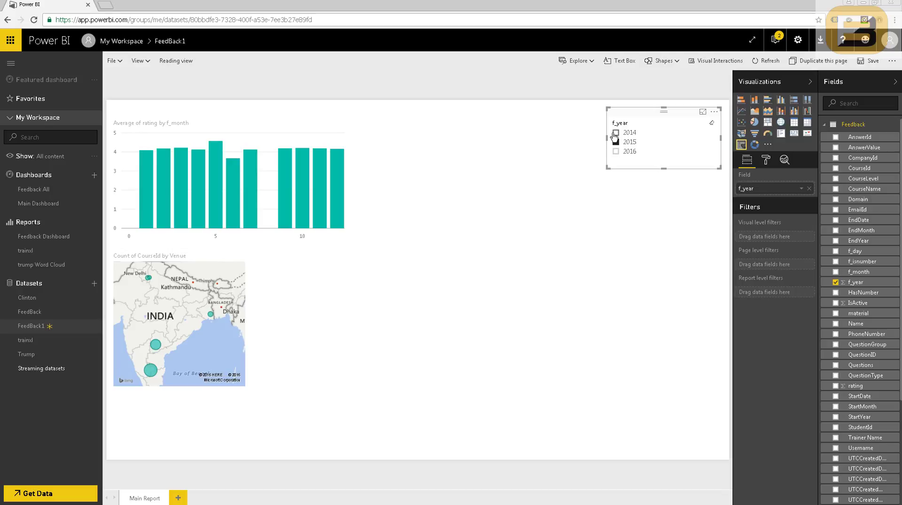
Turn on visual interactions, stop the f_year slicer from filtering the column chart, and test it with several years, leaving 2015 selected
left_click(720, 63)
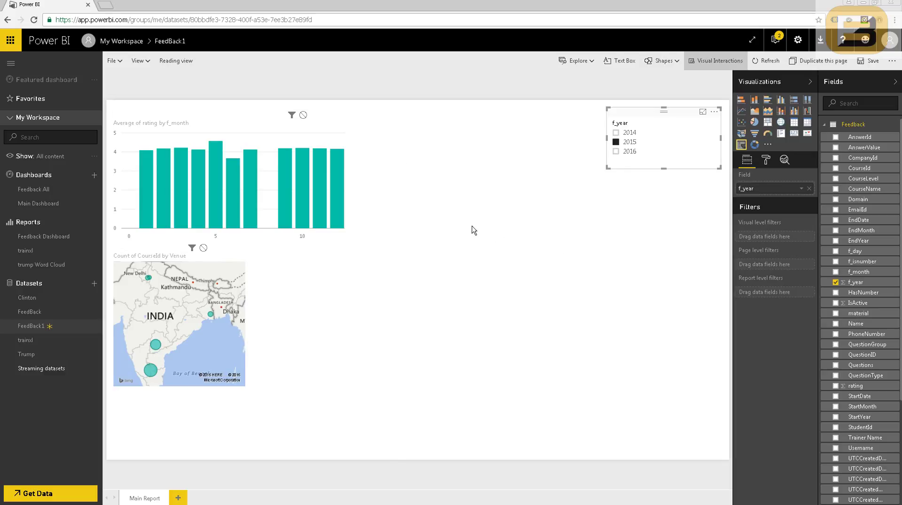
left_click(303, 115)
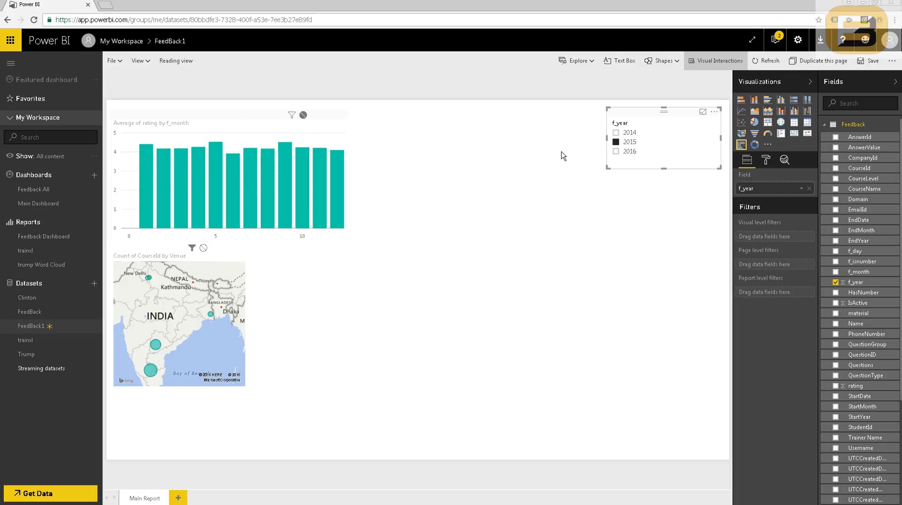
left_click(615, 151)
left_click(616, 132)
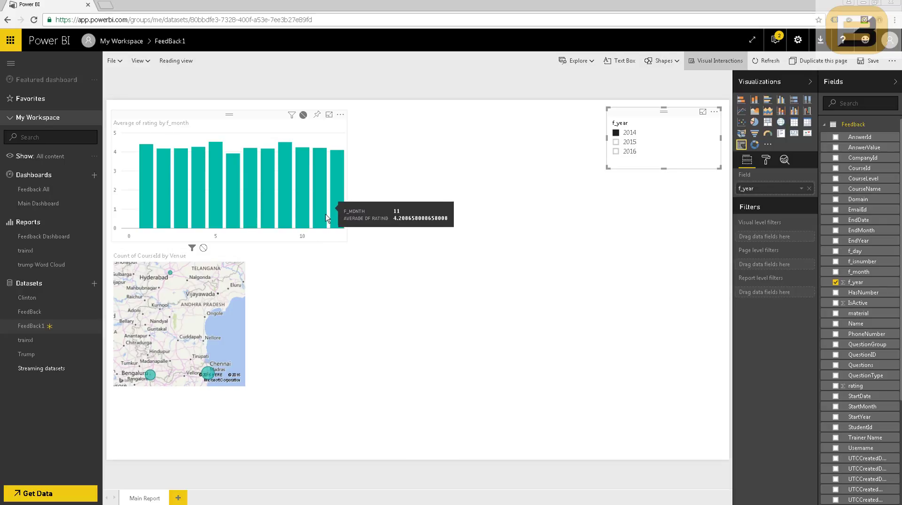
left_click(616, 150)
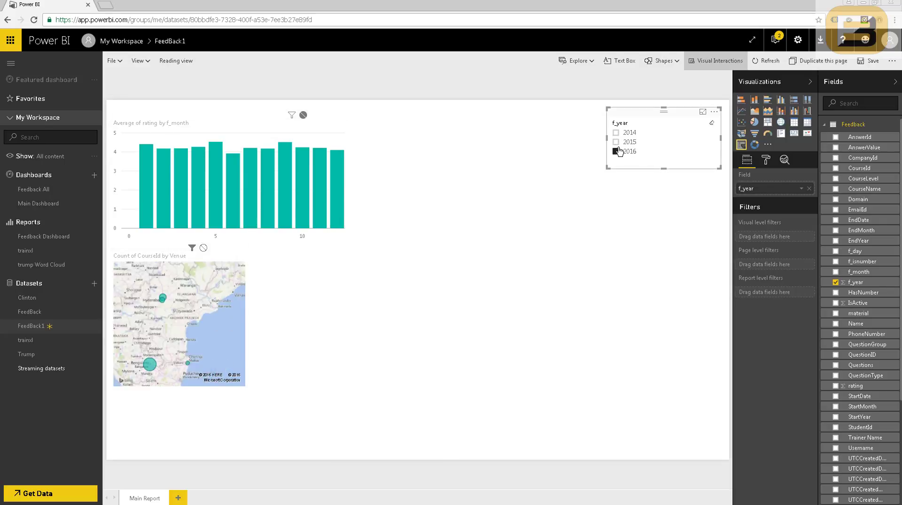
left_click(618, 146)
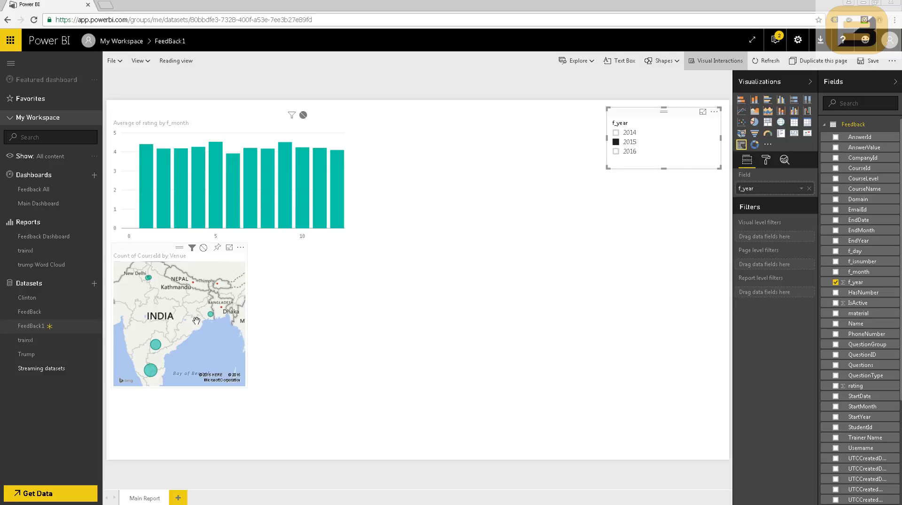
left_click(362, 295)
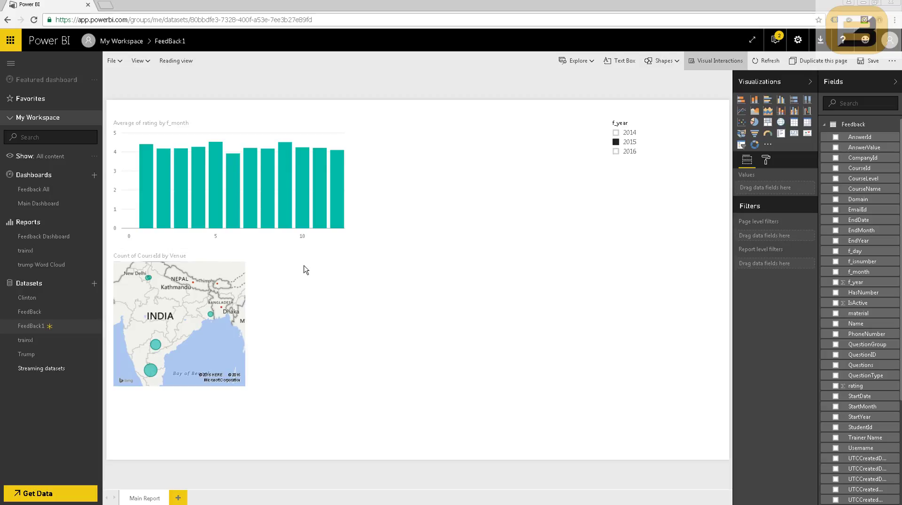
Cross-filter the map by selecting various month bars in the column chart, leaving month 10 highlighted
left_click(307, 213)
left_click(320, 209)
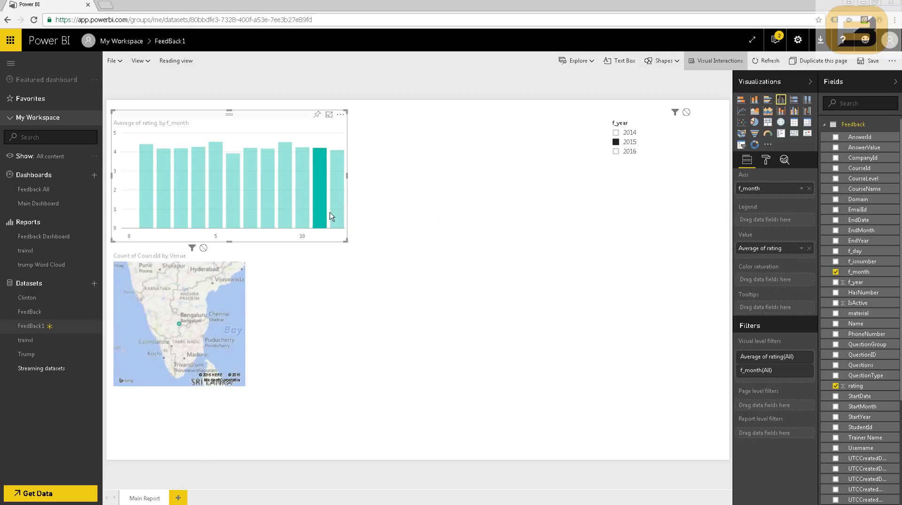
left_click(334, 210)
left_click(270, 202)
left_click(252, 202)
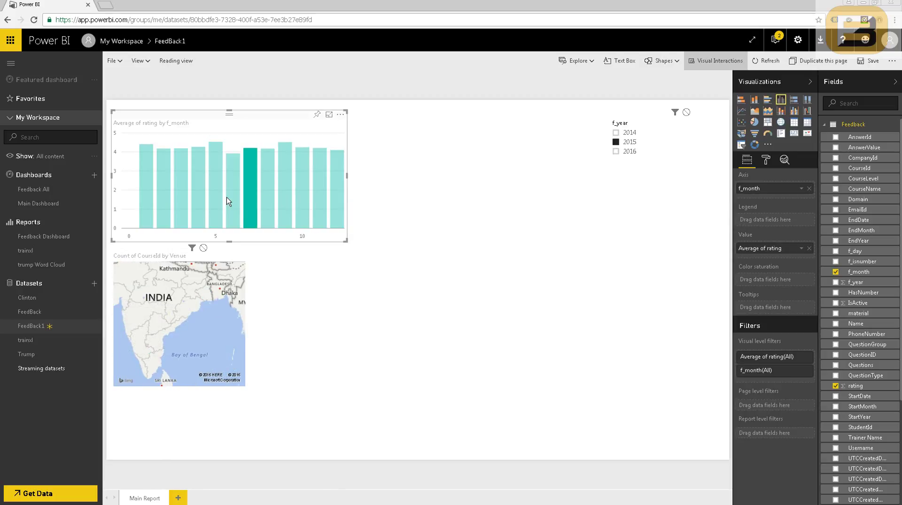
left_click(217, 201)
left_click(233, 201)
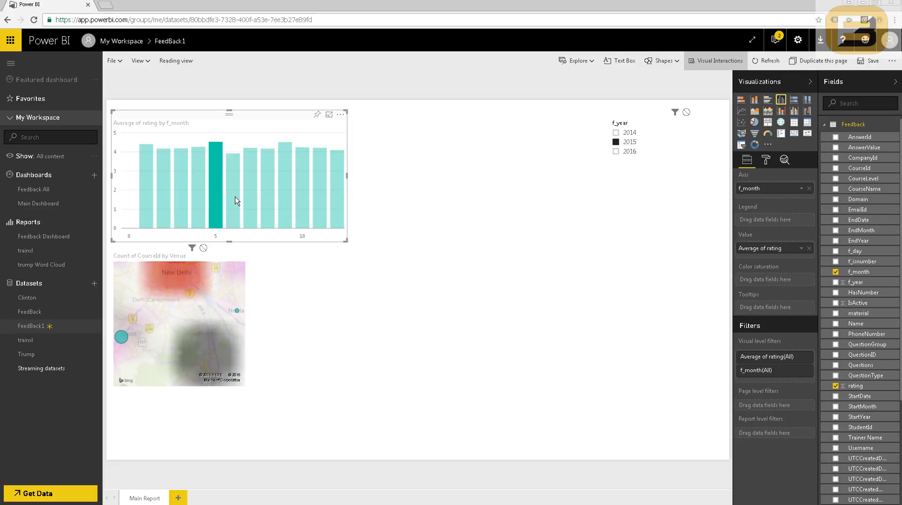
left_click(302, 197)
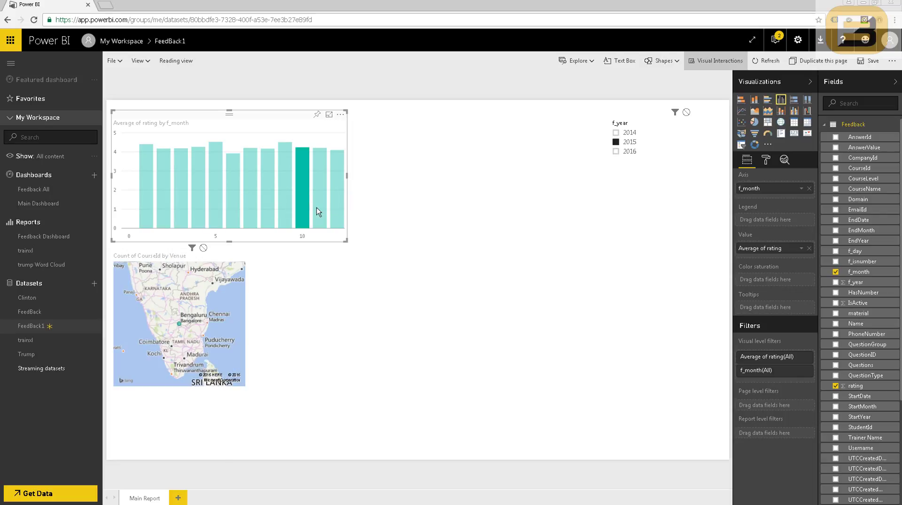
left_click(393, 262)
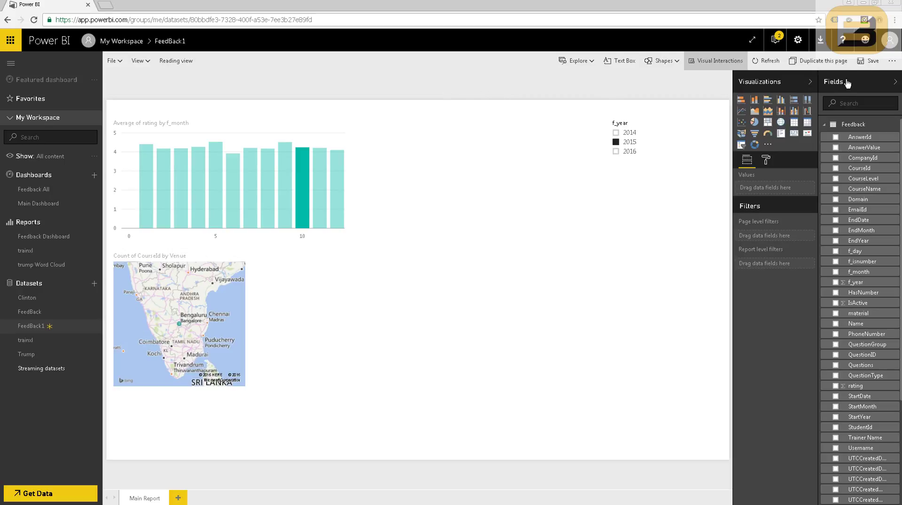
Save the report under the name MainReport
left_click(869, 61)
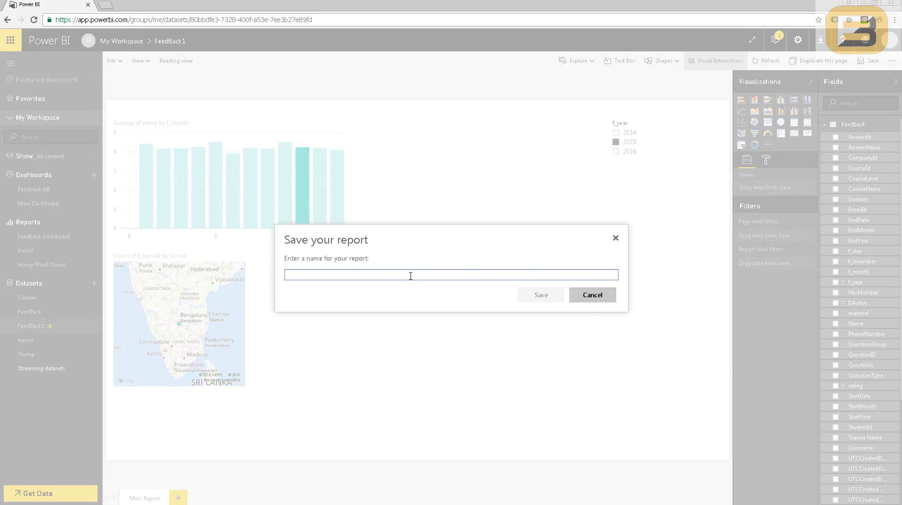
type("MainReport")
left_click(532, 296)
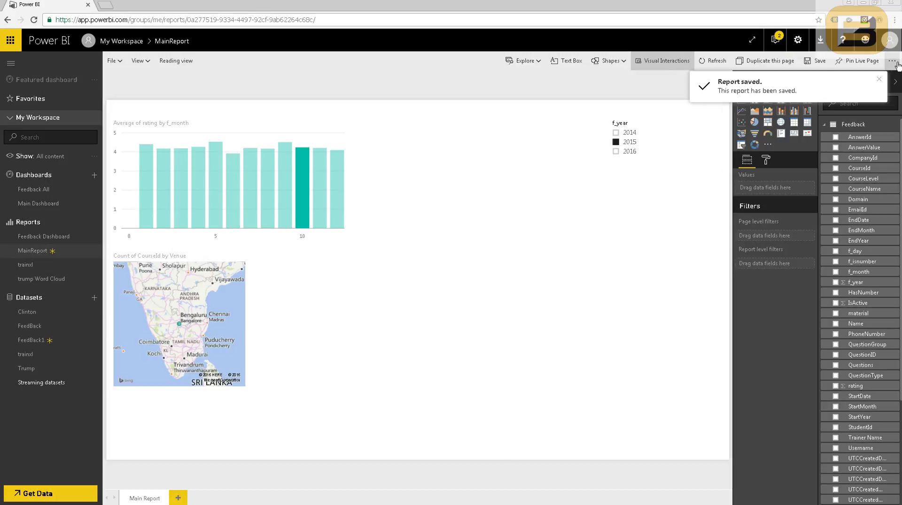
Publish the report to the web for public access and select its HTML embed code at the 800 x 600 px size
left_click(895, 62)
left_click(585, 198)
left_click(112, 61)
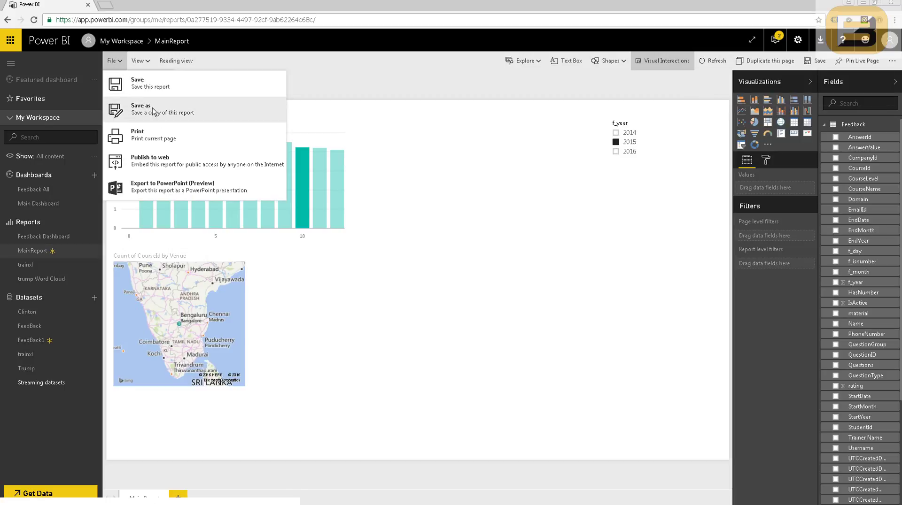
left_click(168, 173)
left_click(477, 340)
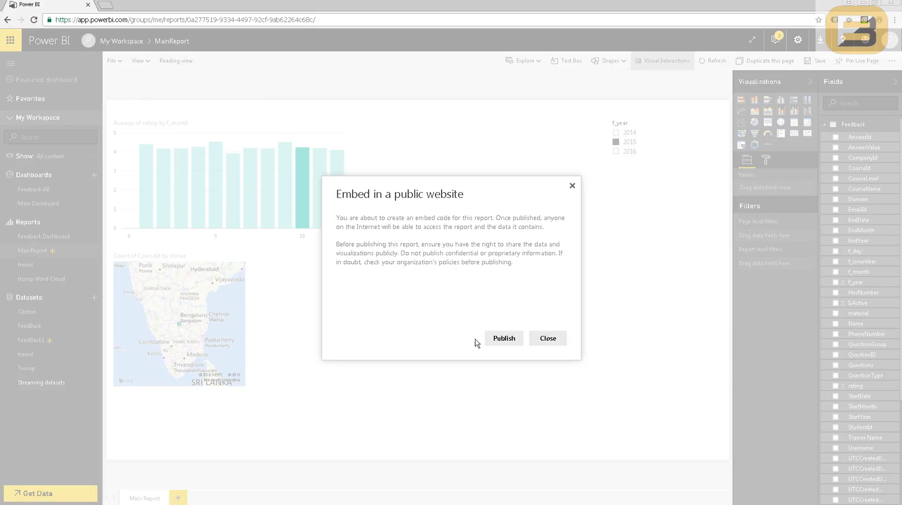
left_click(504, 340)
left_click(400, 281)
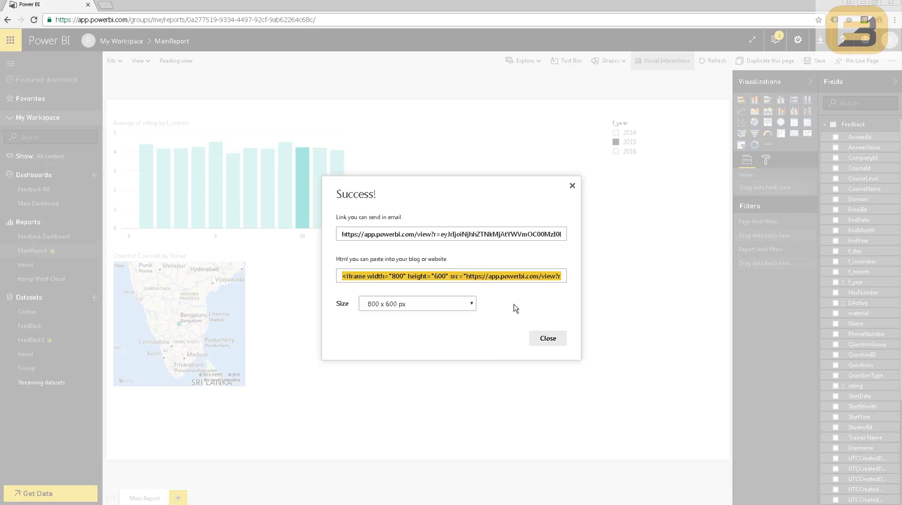
Open enabledbusinesssolutions.com in a new browser tab and bring up the Training Feedback Report from its training page
left_click(105, 5)
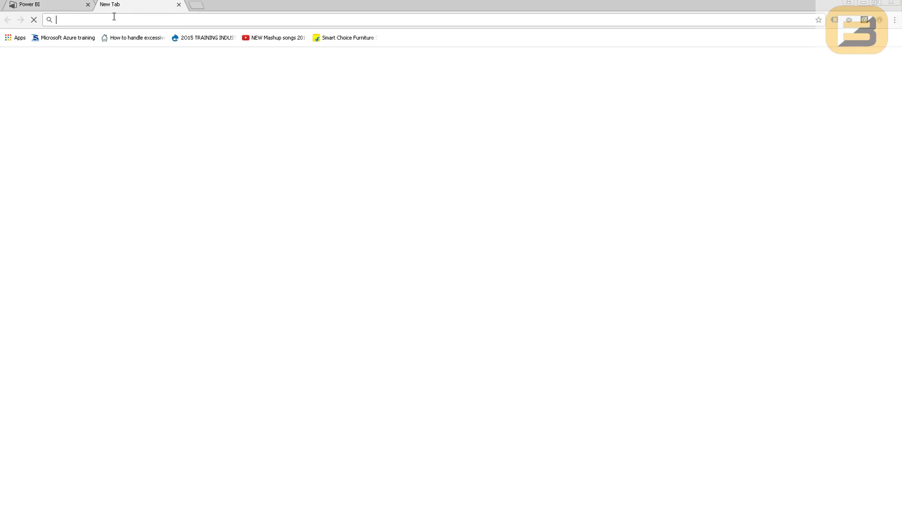
type("enabledbusinesssolutions.com")
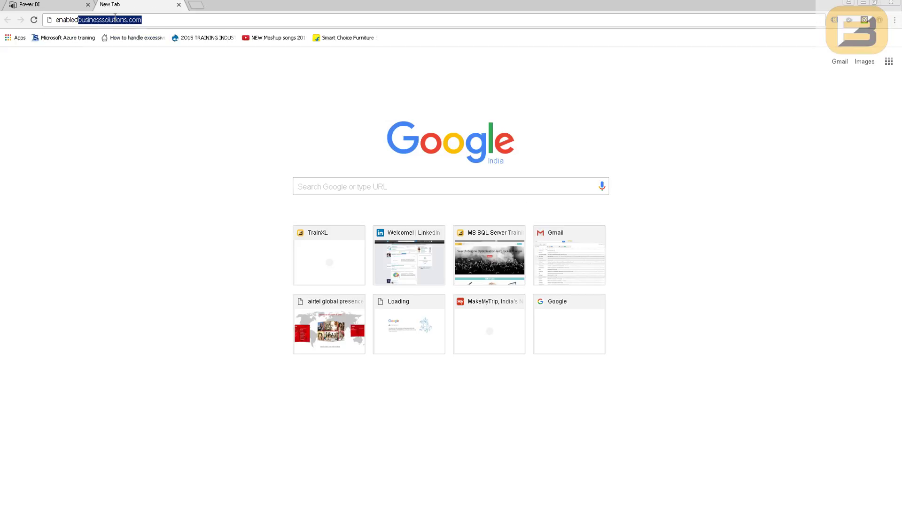
key("Return")
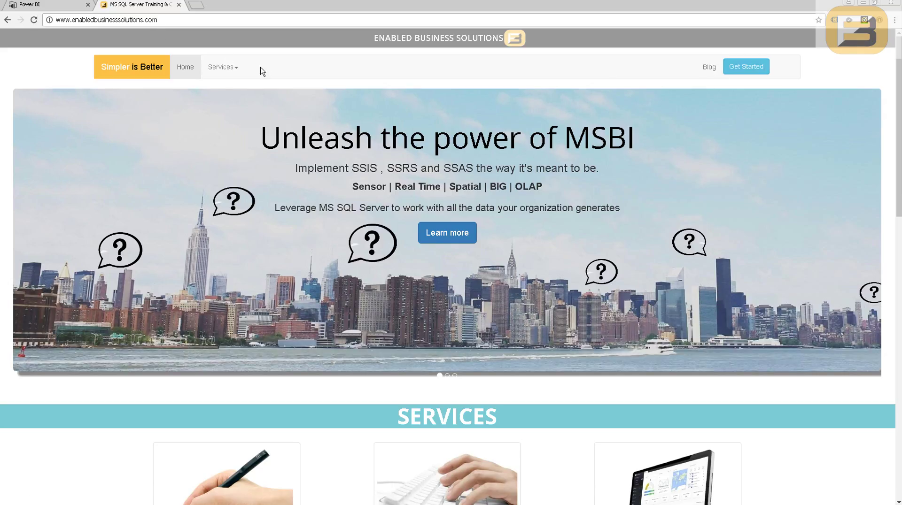
left_click(230, 66)
left_click(381, 113)
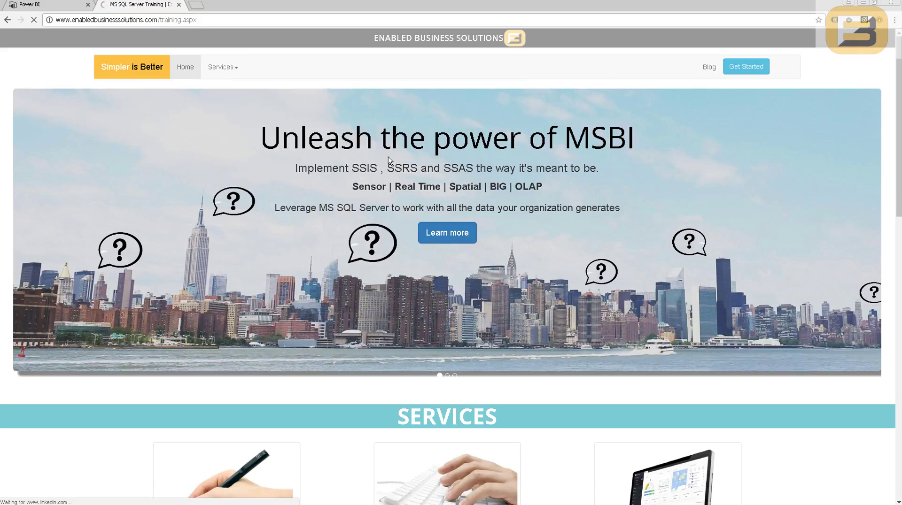
scroll(371, 174, "down", 6)
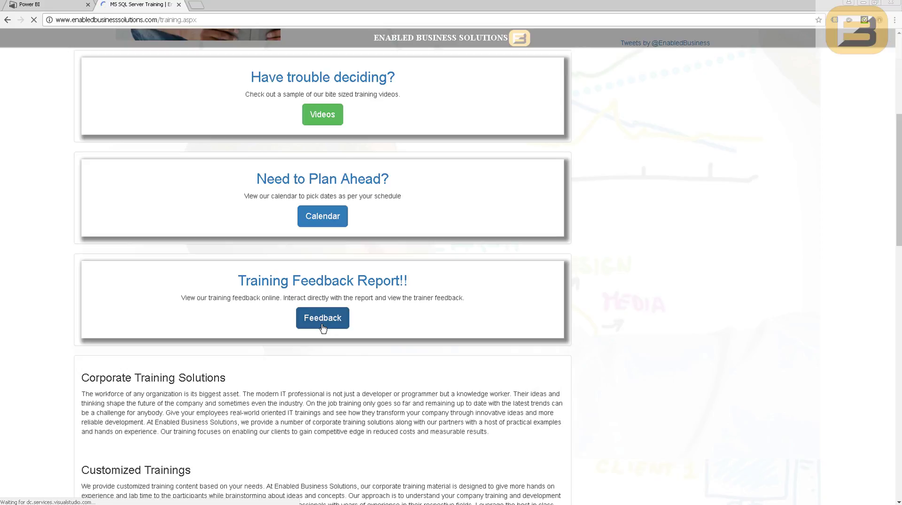
left_click(323, 325)
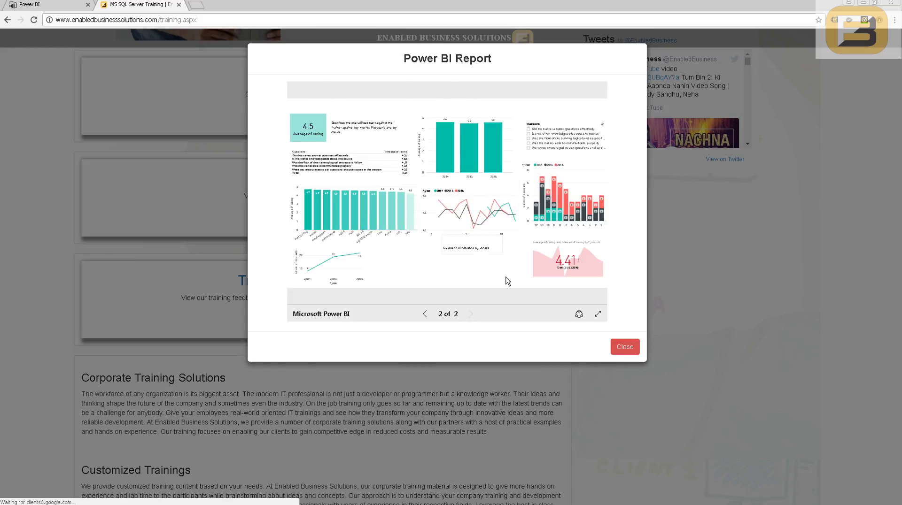
View the first page of the embedded Power BI report in full screen, exit full screen and close the report
left_click(425, 314)
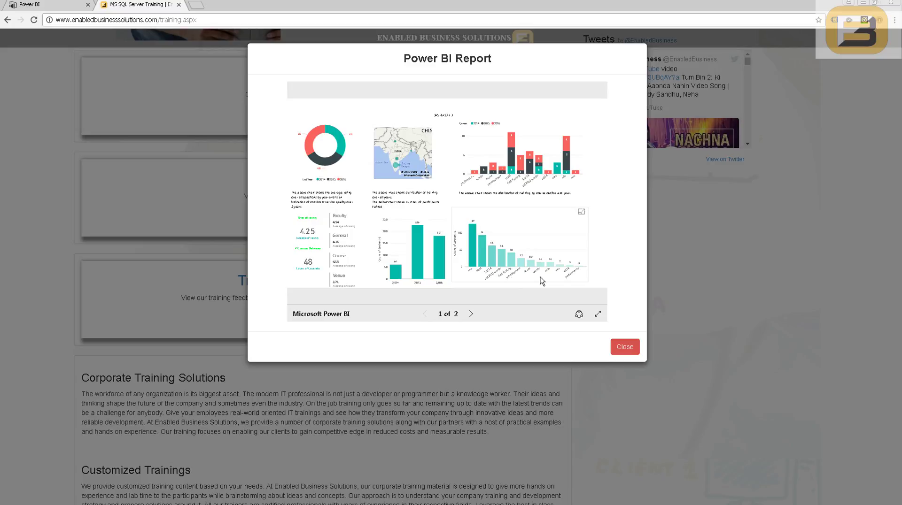
left_click(598, 316)
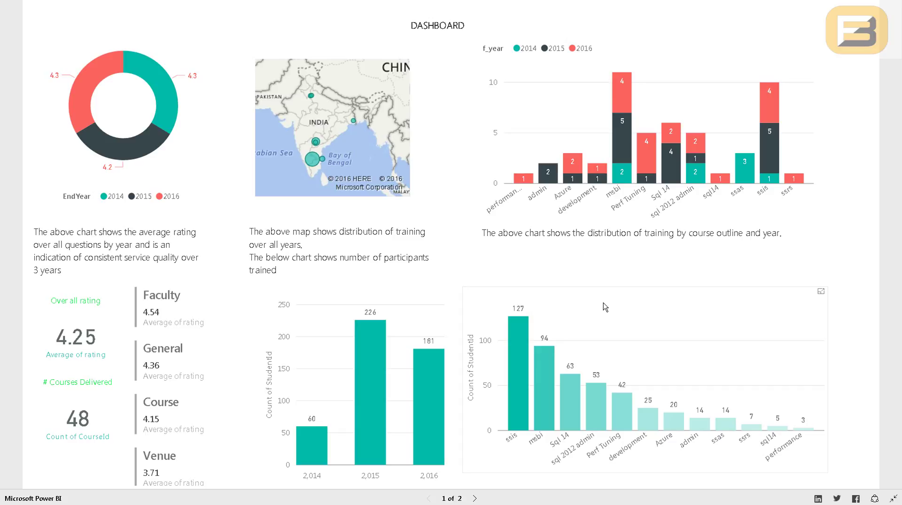
key("Escape")
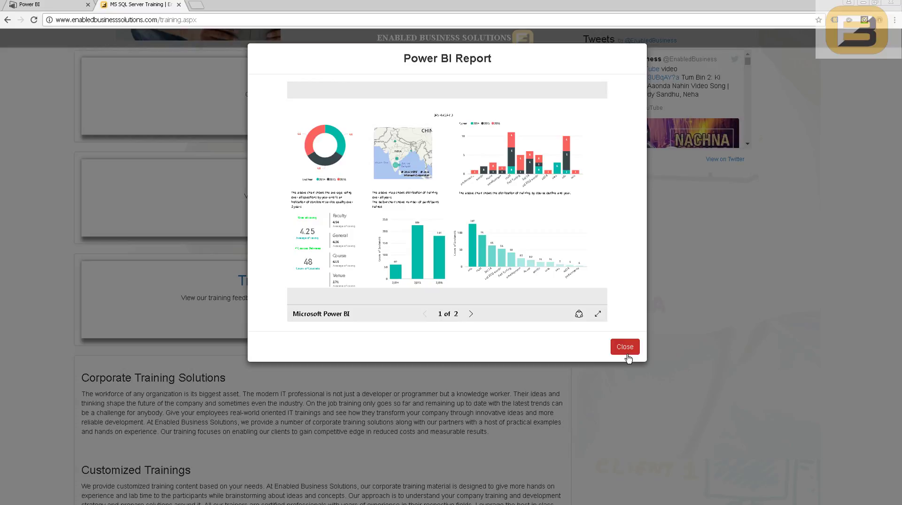
left_click(626, 347)
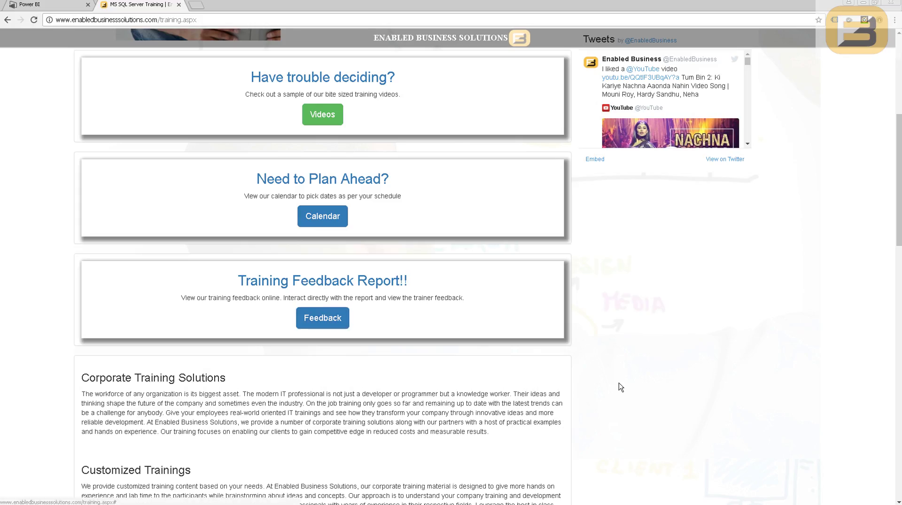
scroll(620, 388, "up", 6)
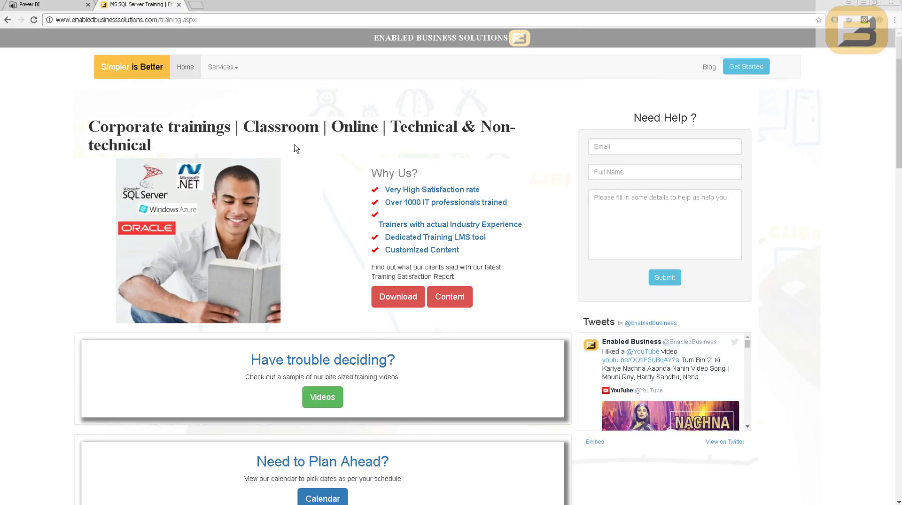
Return to the MainReport browser tab and close the dialog with the public link and embed code
left_click(51, 5)
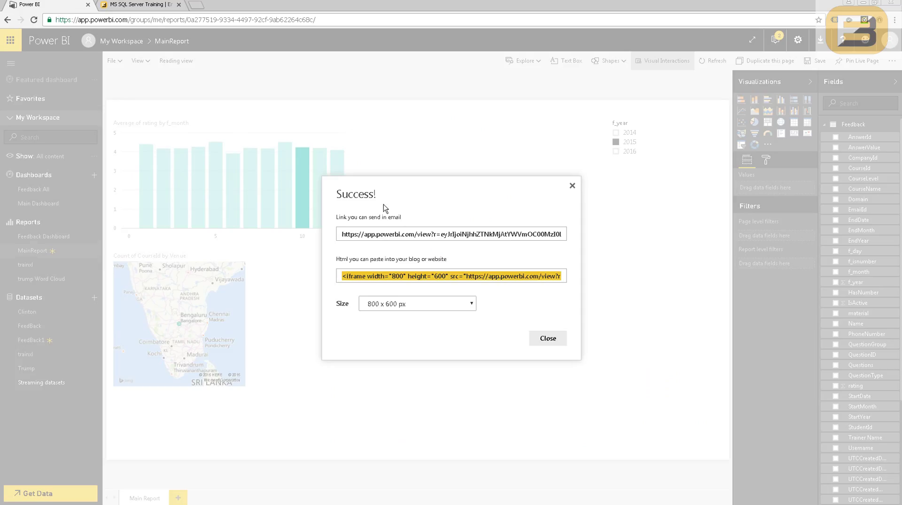
left_click(548, 338)
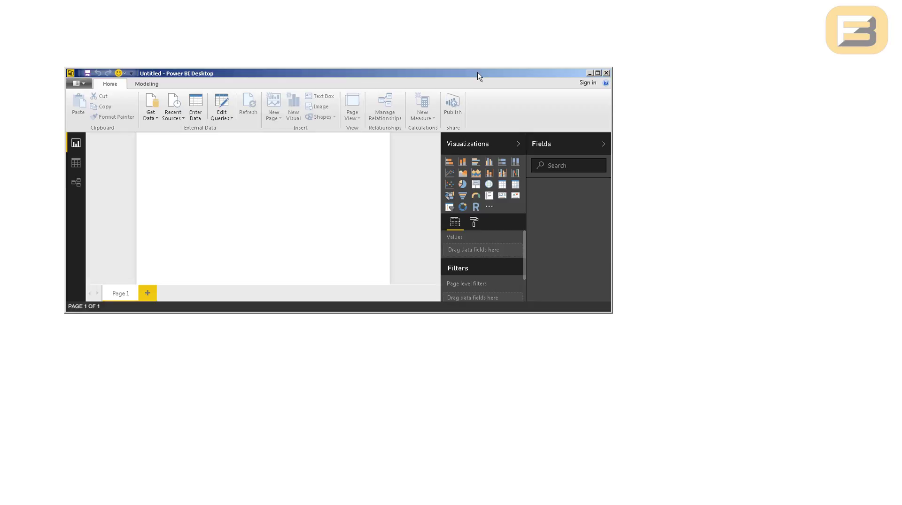
Look over the Power BI Desktop window and the downloads offered by the online service, without choosing one
left_click(597, 73)
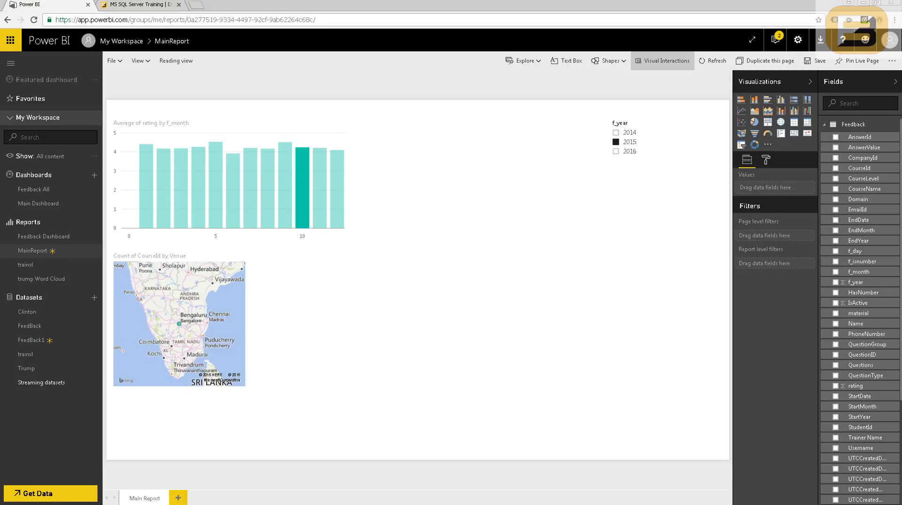
left_click(820, 39)
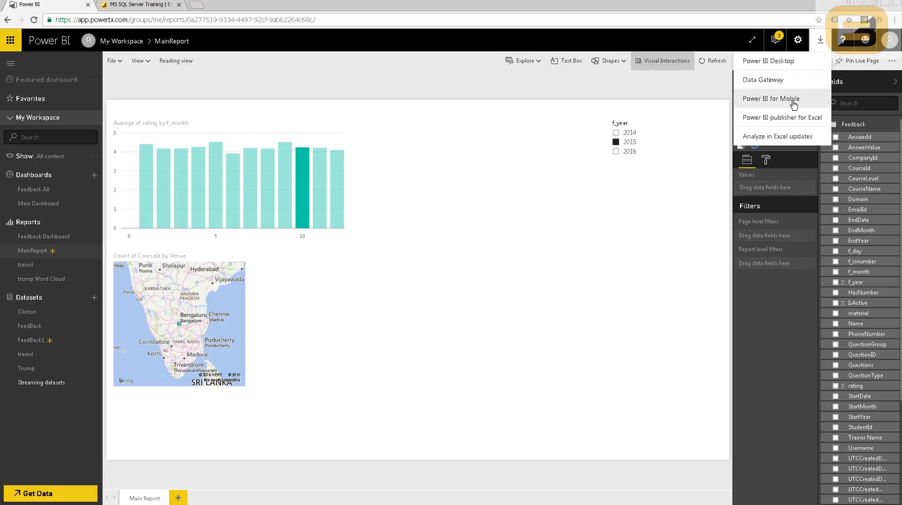
left_click(610, 238)
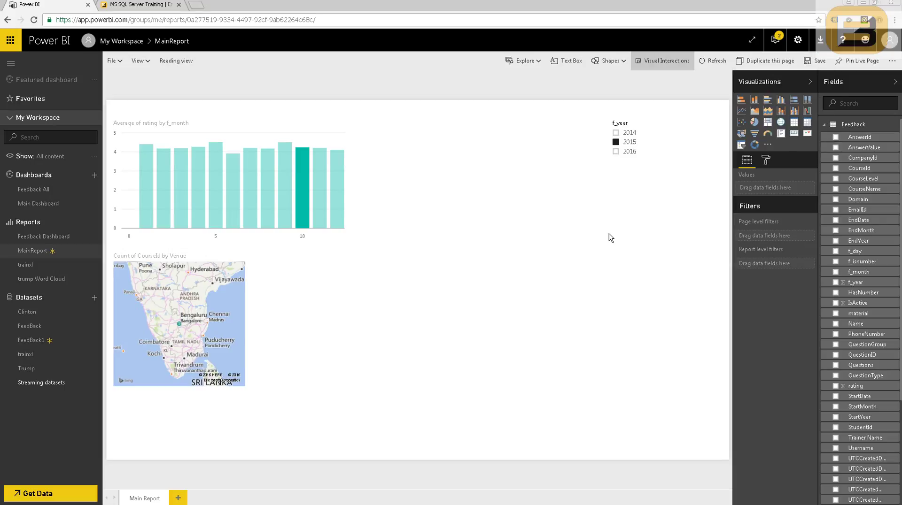